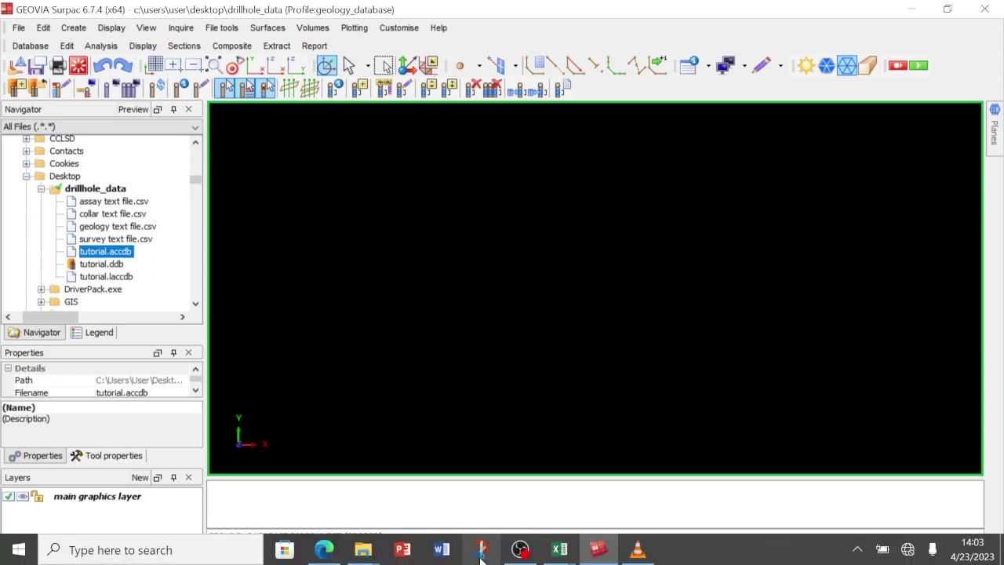
pyautogui.click(487, 556)
pyautogui.click(476, 538)
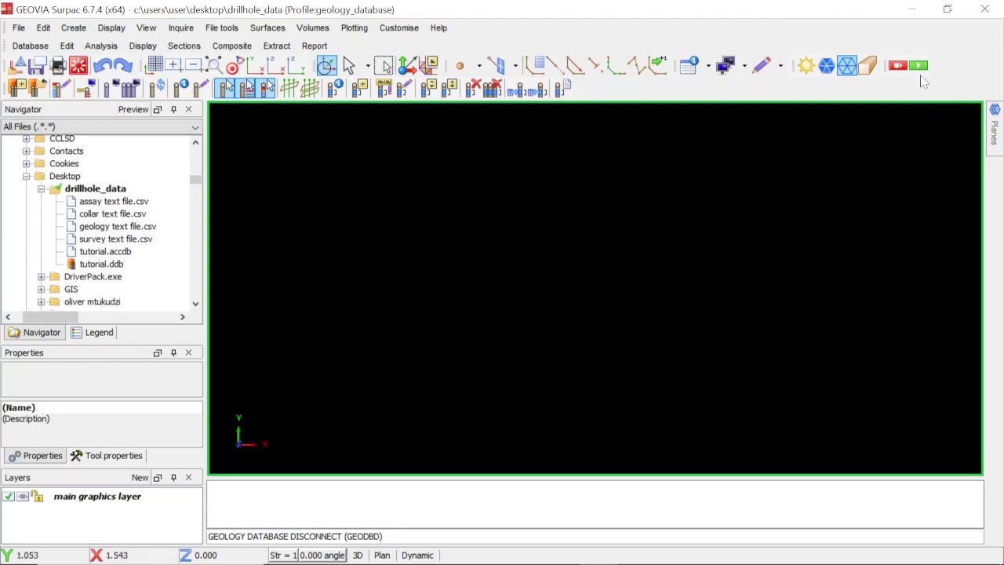
# Check the list of available profiles to see whether geology_database is the active one.
pyautogui.rightClick(951, 66)
pyautogui.moveTo(973, 130)
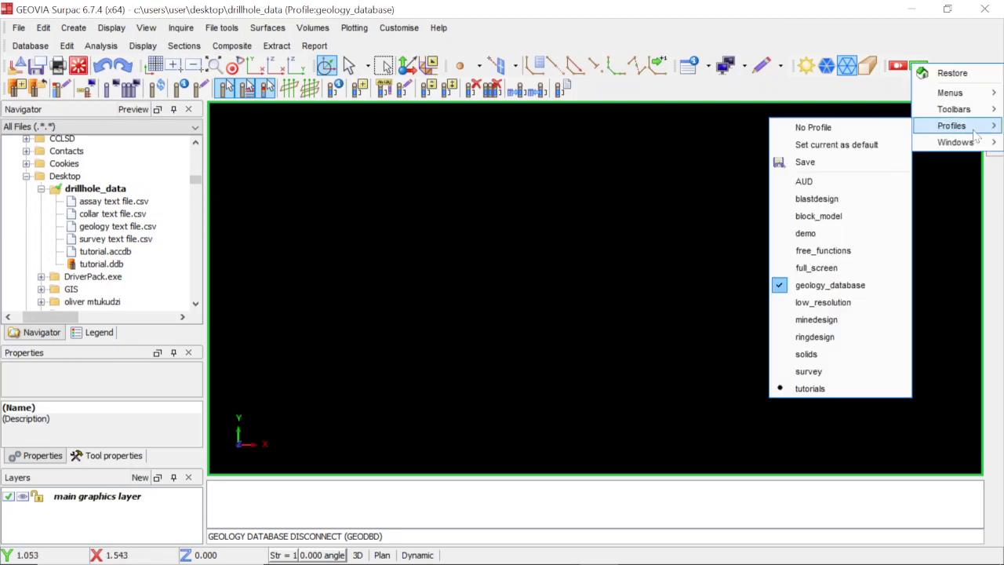
pyautogui.moveTo(938, 142)
pyautogui.click(196, 185)
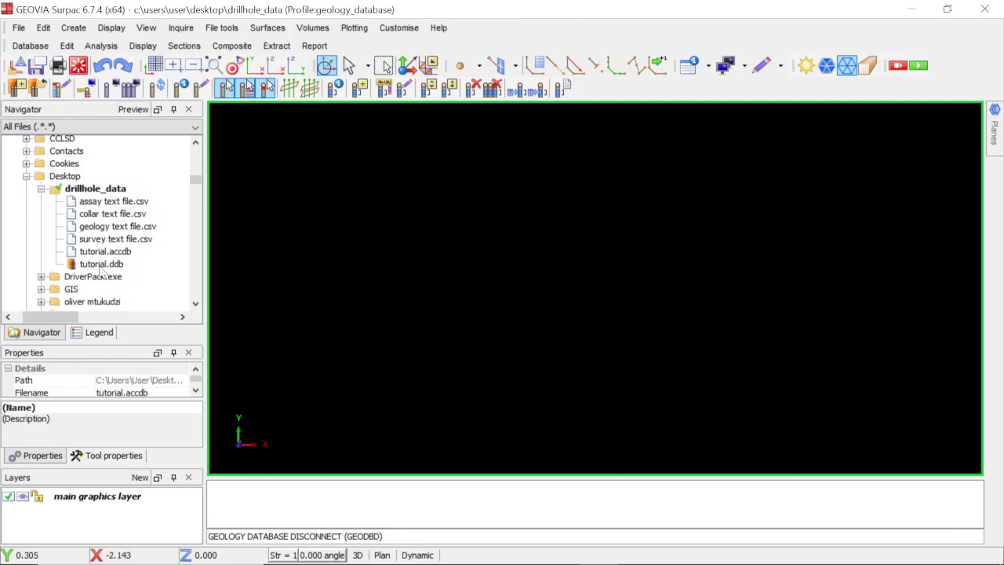
# Connect the tutorial.ddb database and start a data import using tutorial as the format file and report file name.
pyautogui.moveTo(102, 265); pyautogui.dragTo(365, 276)
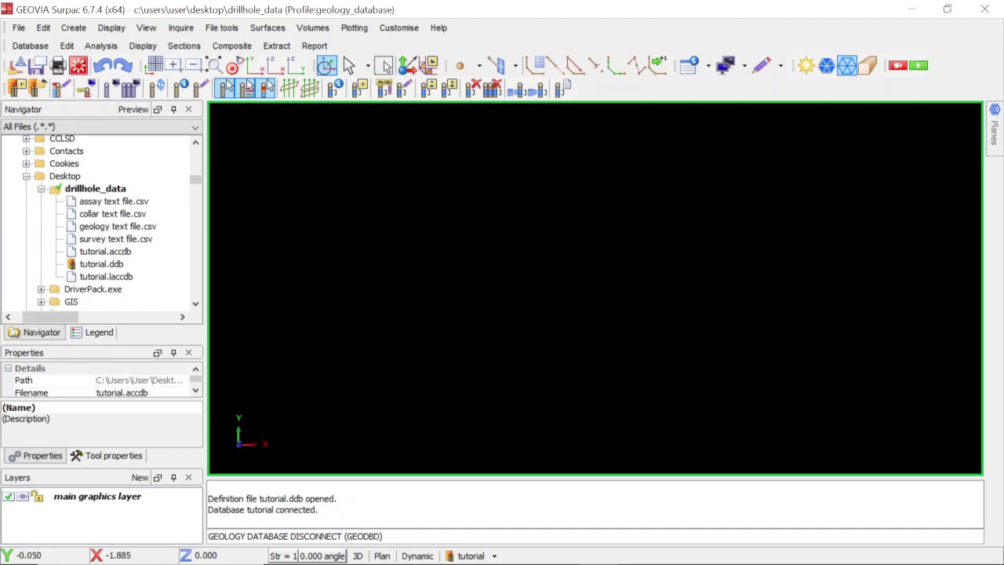
pyautogui.click(40, 48)
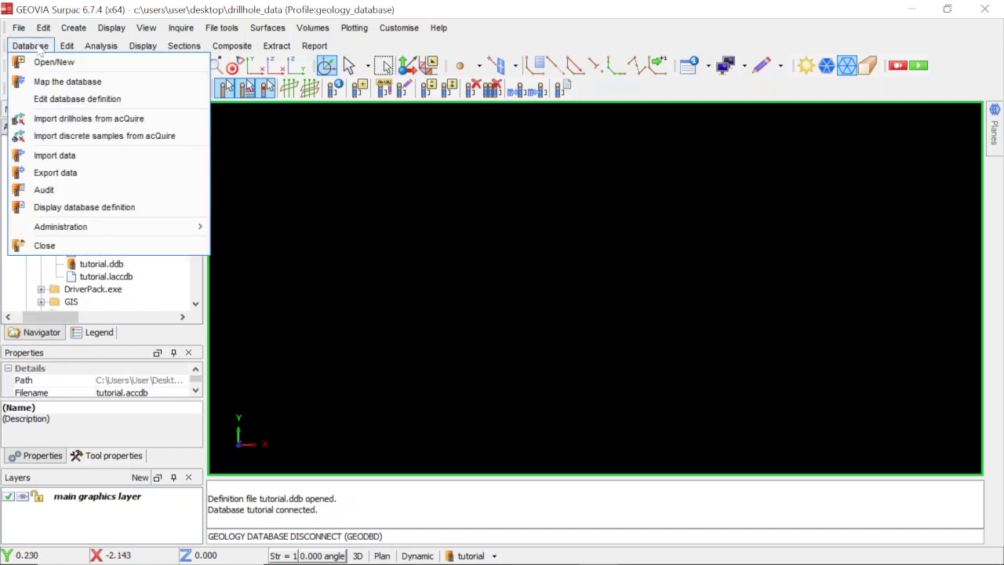
pyautogui.click(98, 156)
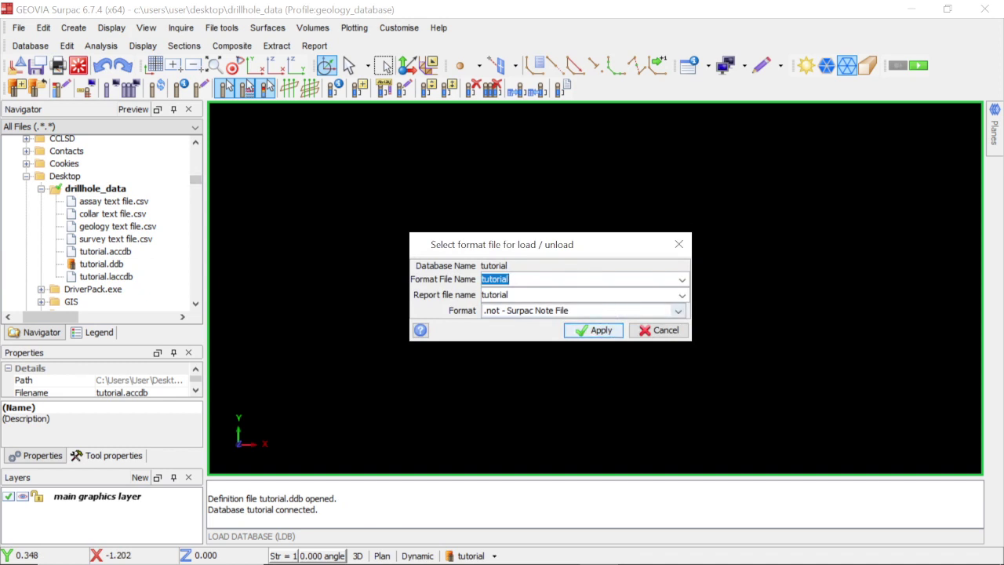
pyautogui.click(590, 330)
pyautogui.click(587, 309)
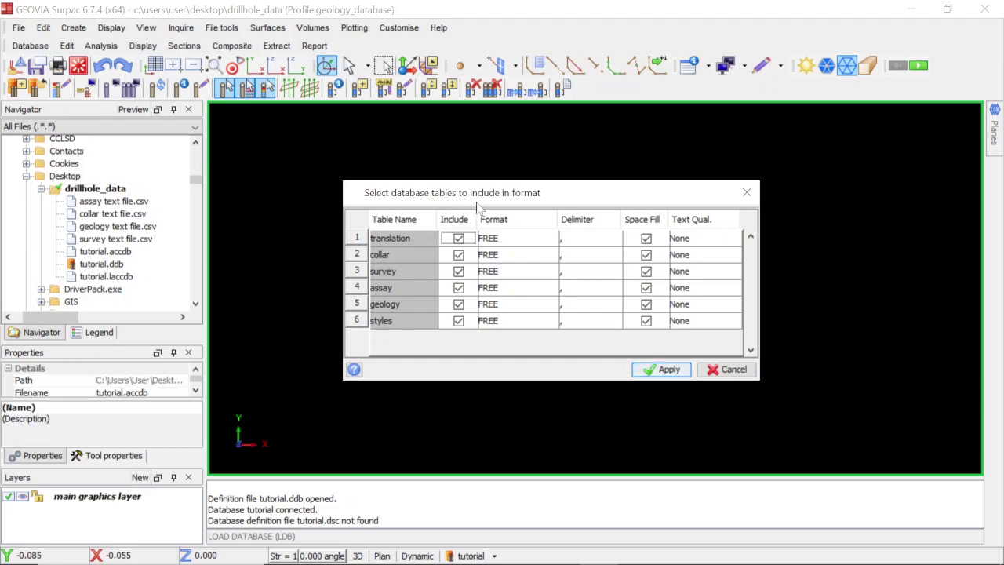
# Choose the comma delimiter for the collar table and accept the database tables to include in the format.
pyautogui.moveTo(550, 181); pyautogui.dragTo(551, 189)
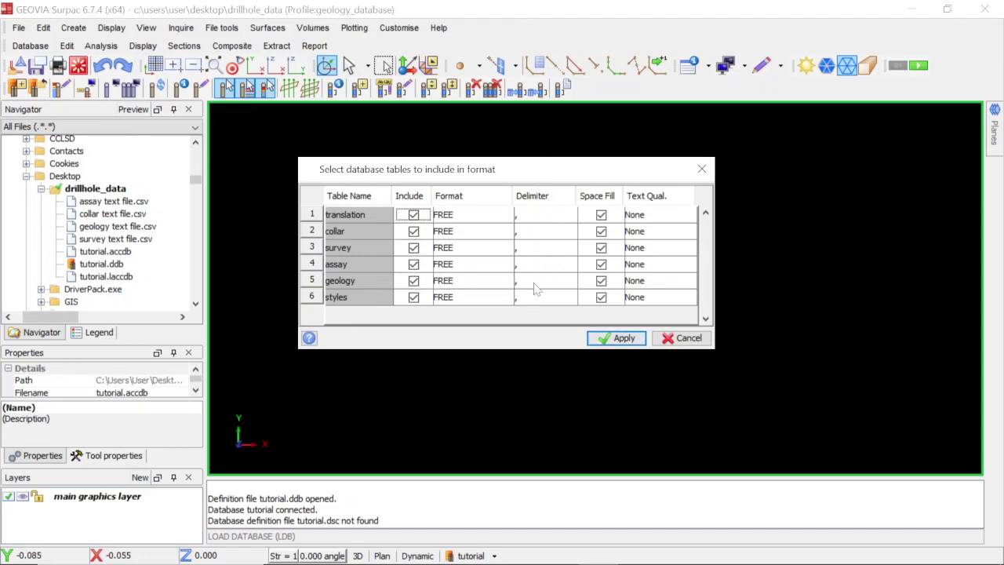
pyautogui.click(538, 235)
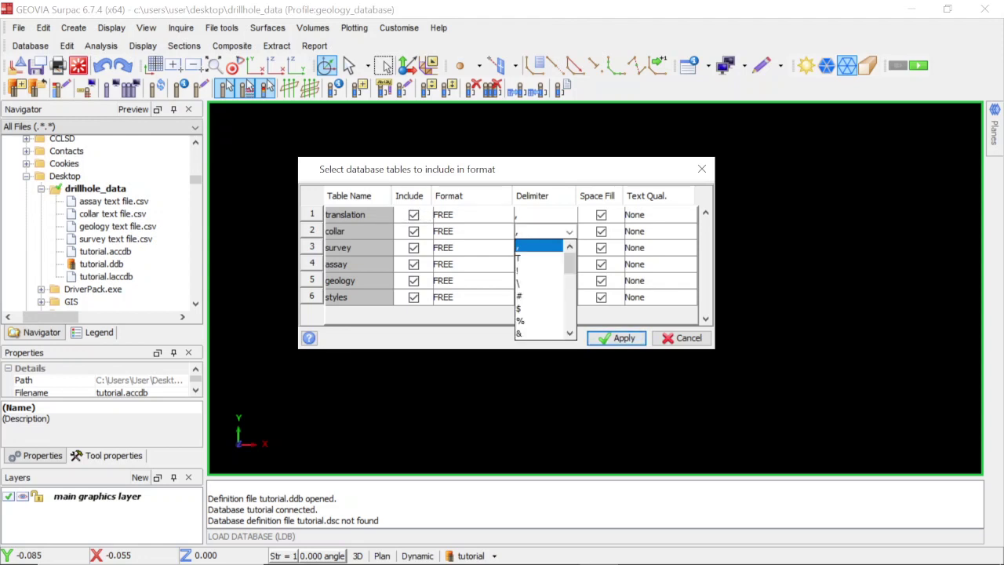
pyautogui.click(536, 247)
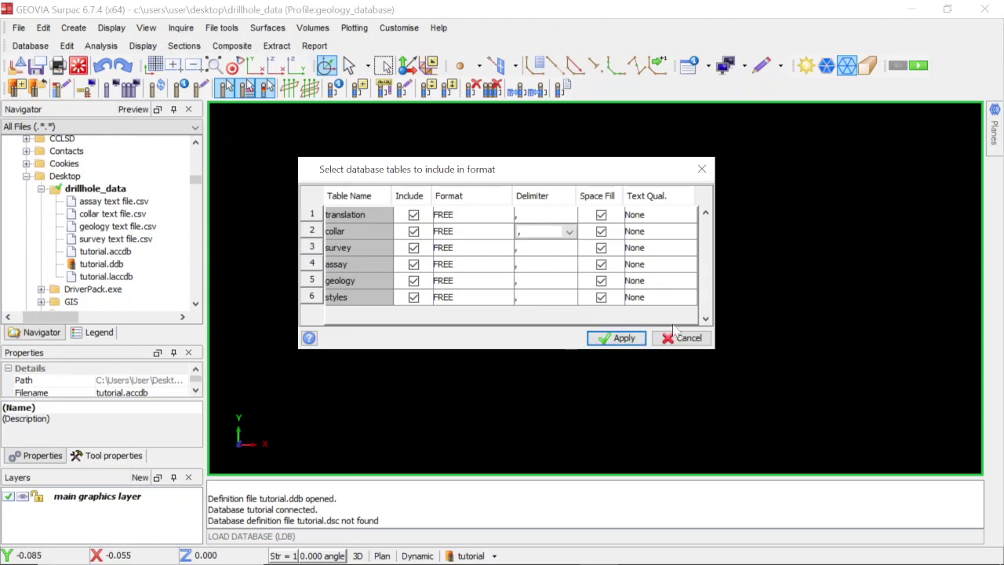
pyautogui.click(611, 344)
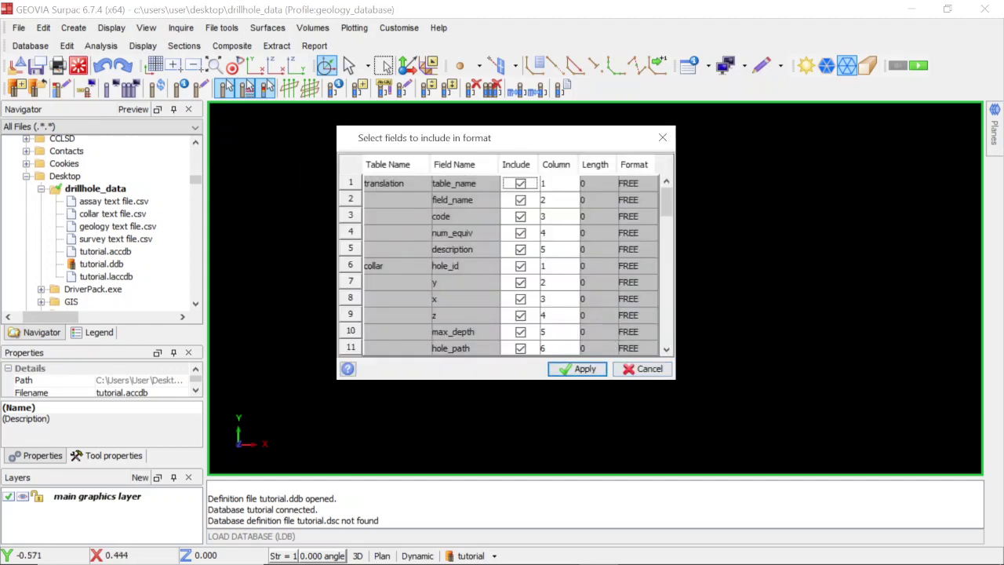
# Enlarge the field selection dialog and switch to the collar text file in Excel to compare its columns with the collar table's fields.
pyautogui.moveTo(673, 379); pyautogui.dragTo(805, 460)
pyautogui.moveTo(538, 139); pyautogui.dragTo(442, 108)
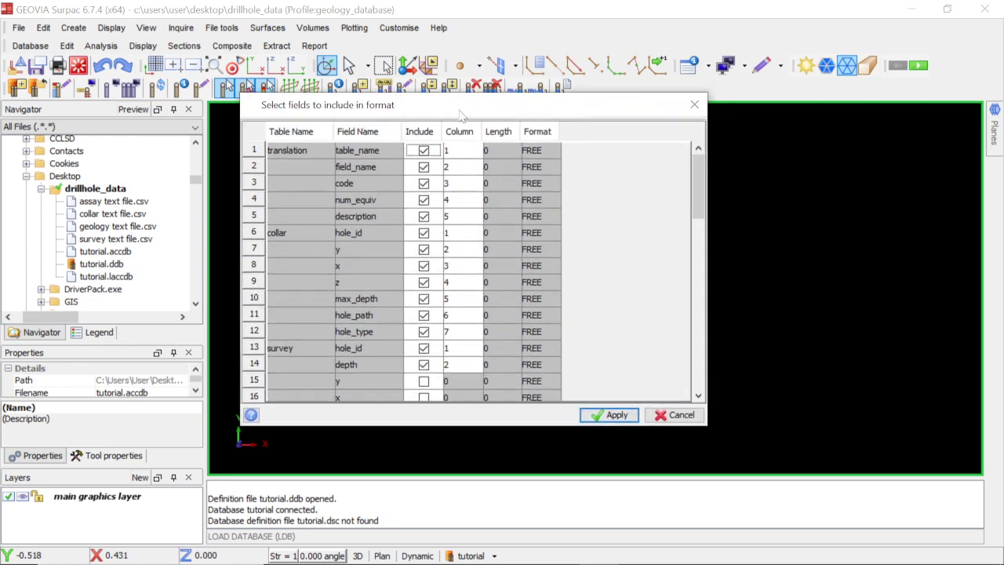
pyautogui.click(239, 96)
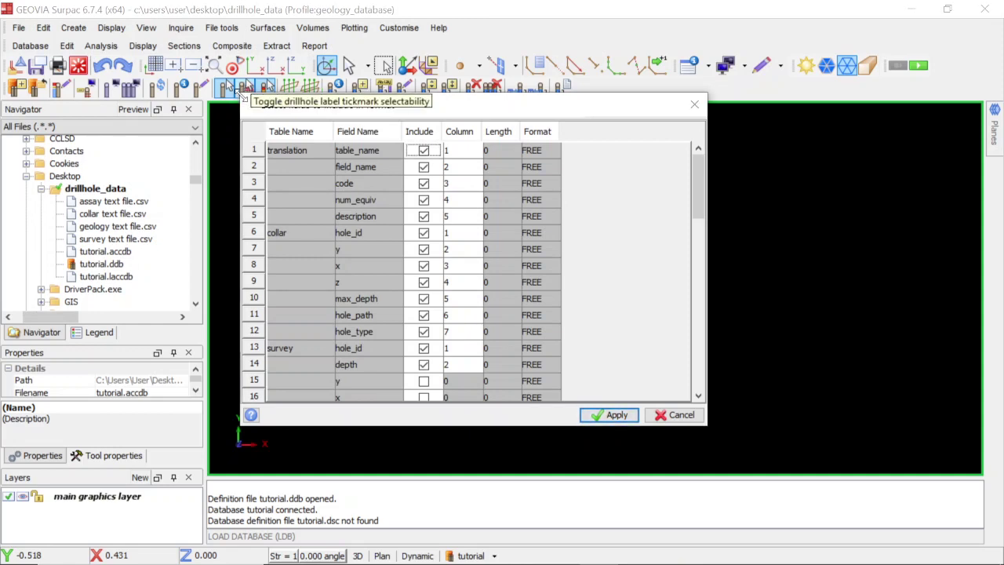
pyautogui.moveTo(467, 86); pyautogui.dragTo(526, 130)
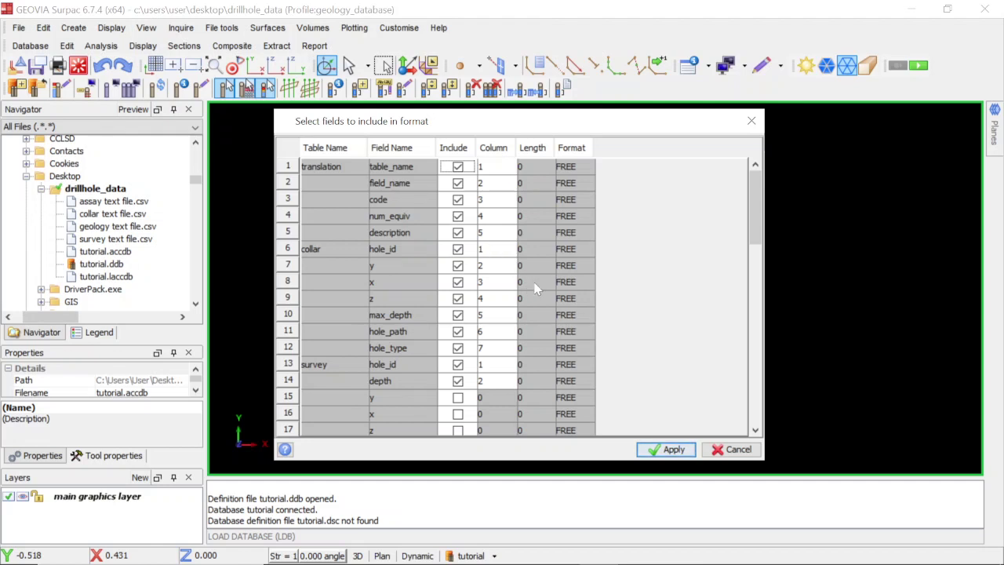
pyautogui.moveTo(584, 556)
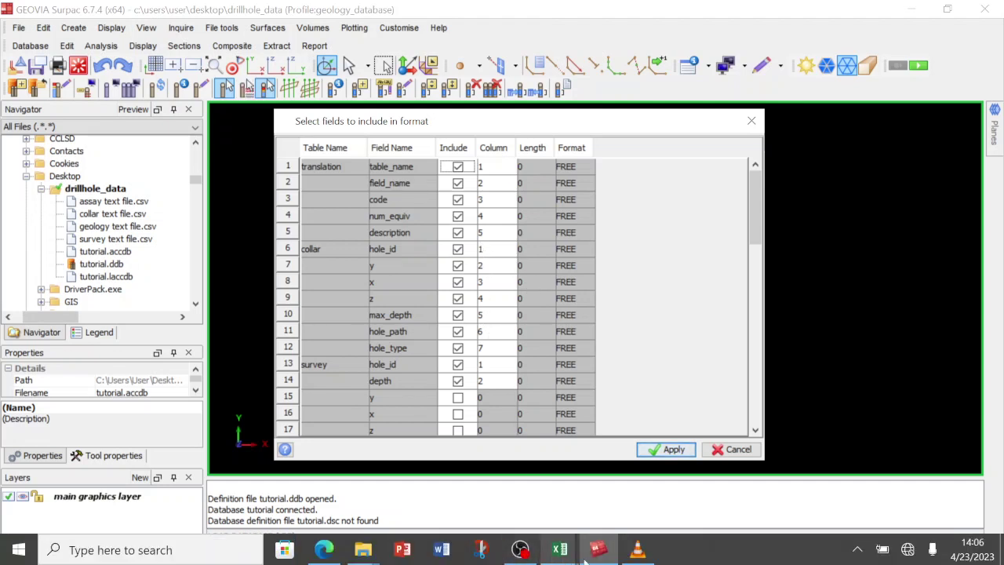
pyautogui.moveTo(502, 468)
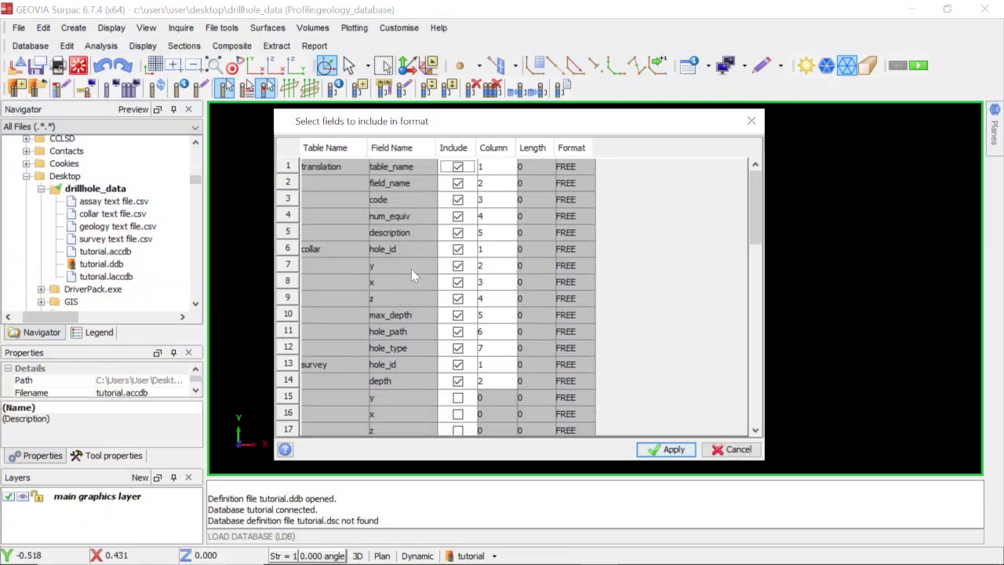
pyautogui.moveTo(494, 561)
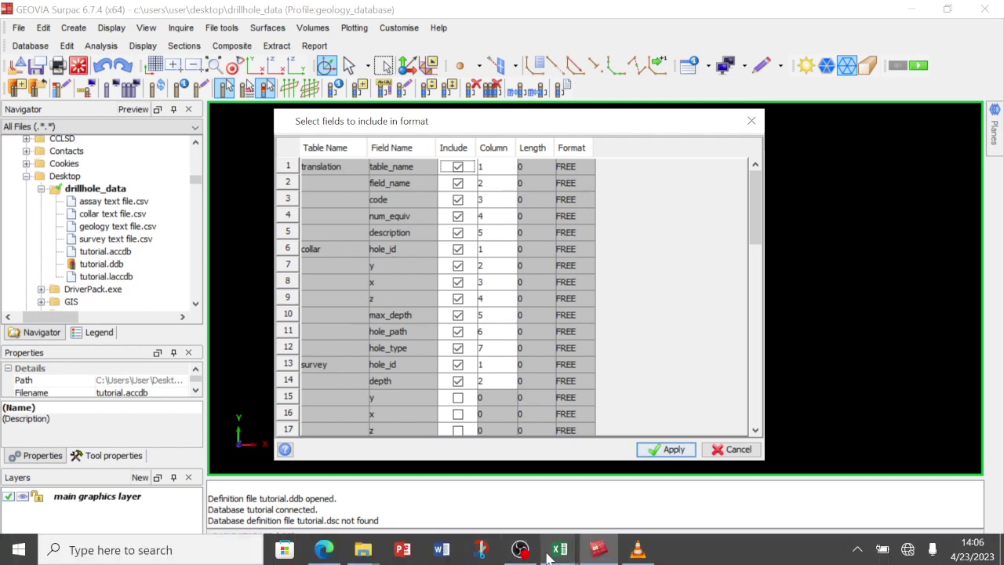
pyautogui.click(559, 549)
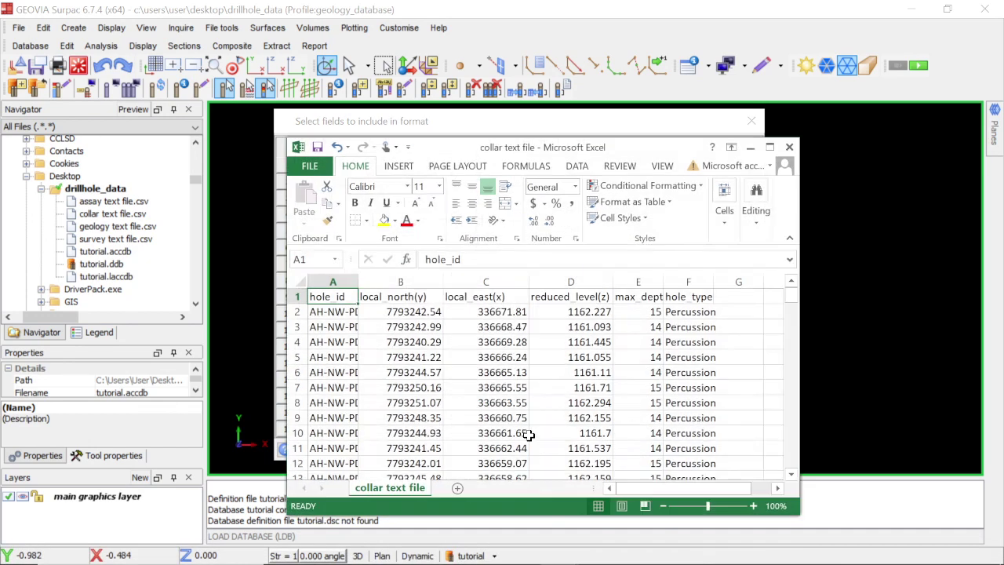
pyautogui.moveTo(557, 156); pyautogui.dragTo(547, 382)
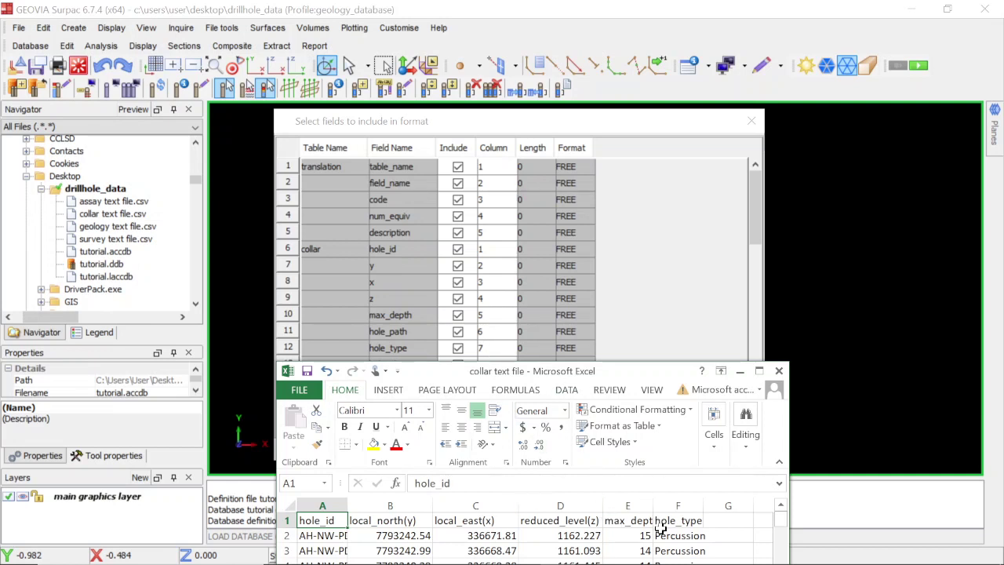
# Exclude the collar table's hole_path field from the format and set hole_type to column 6.
pyautogui.doubleClick(480, 331)
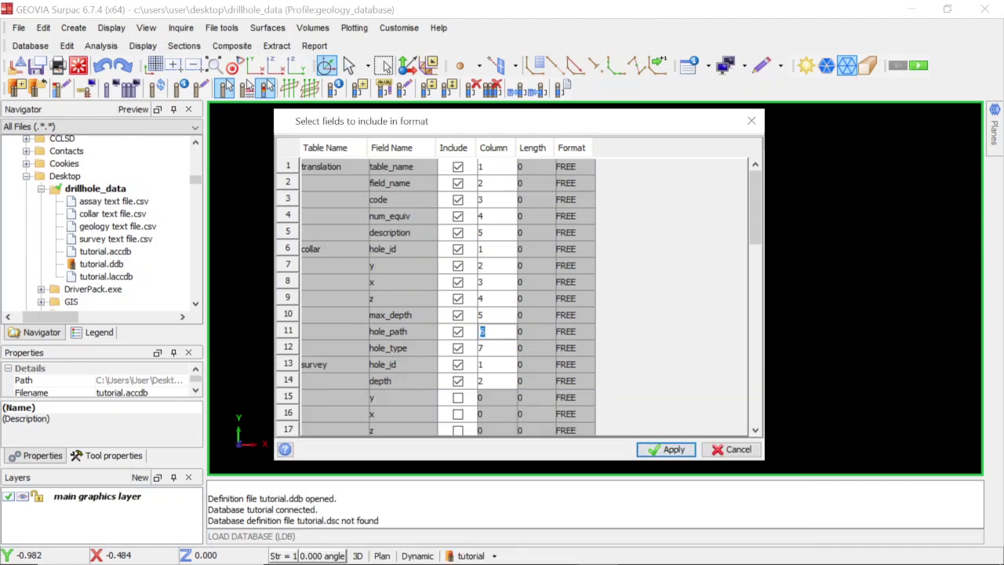
pyautogui.write('0')
pyautogui.click(458, 331)
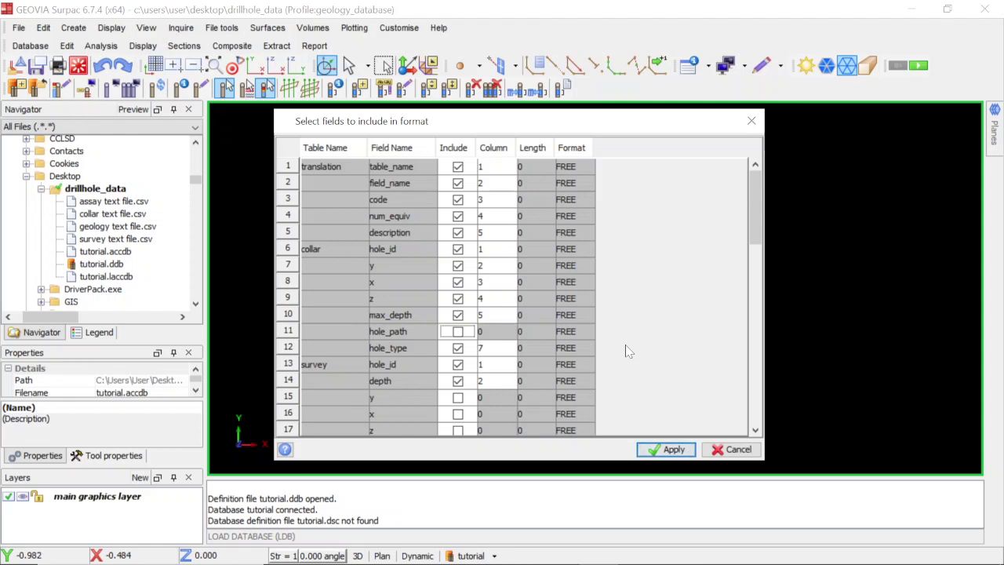
pyautogui.doubleClick(481, 348)
pyautogui.write('6')
# Compare the survey table's field columns with the survey text file in Excel.
pyautogui.scroll(-2, 627, 347)
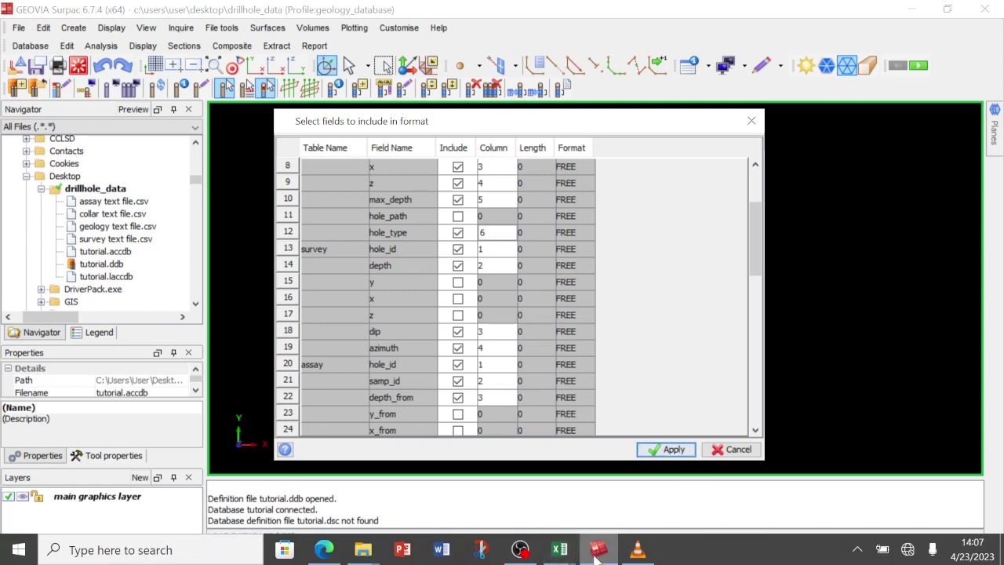
pyautogui.moveTo(571, 551)
pyautogui.click(757, 474)
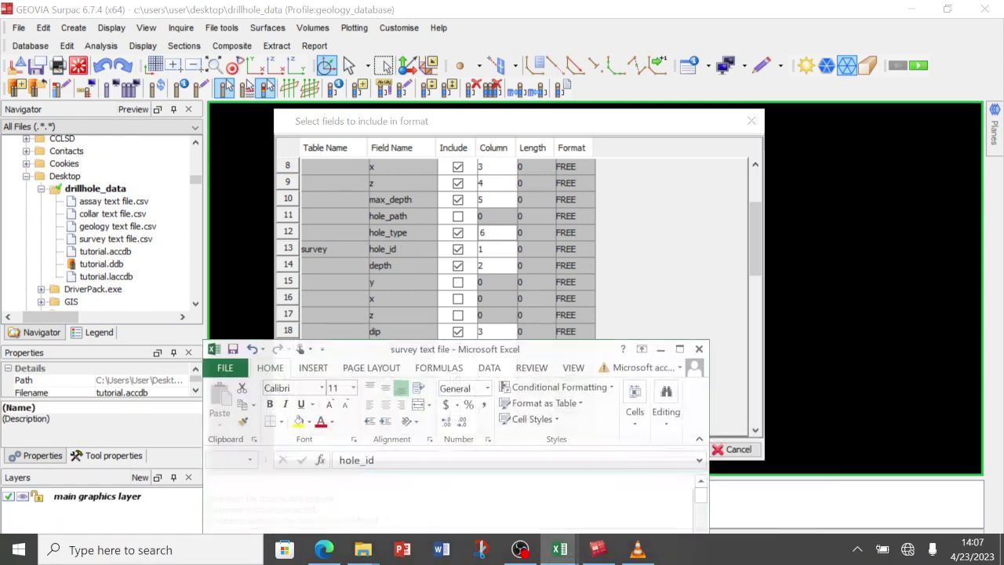
pyautogui.moveTo(559, 353); pyautogui.dragTo(639, 372)
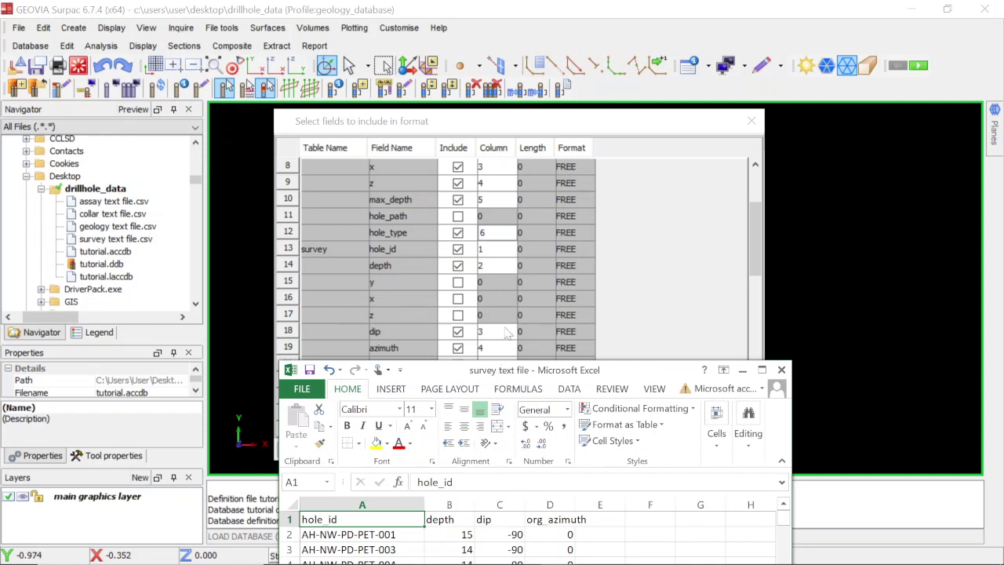
pyautogui.click(637, 304)
# Compare the assay table's field columns with the assay text file in Excel, arranging both windows so they can be read together.
pyautogui.scroll(-3, 637, 303)
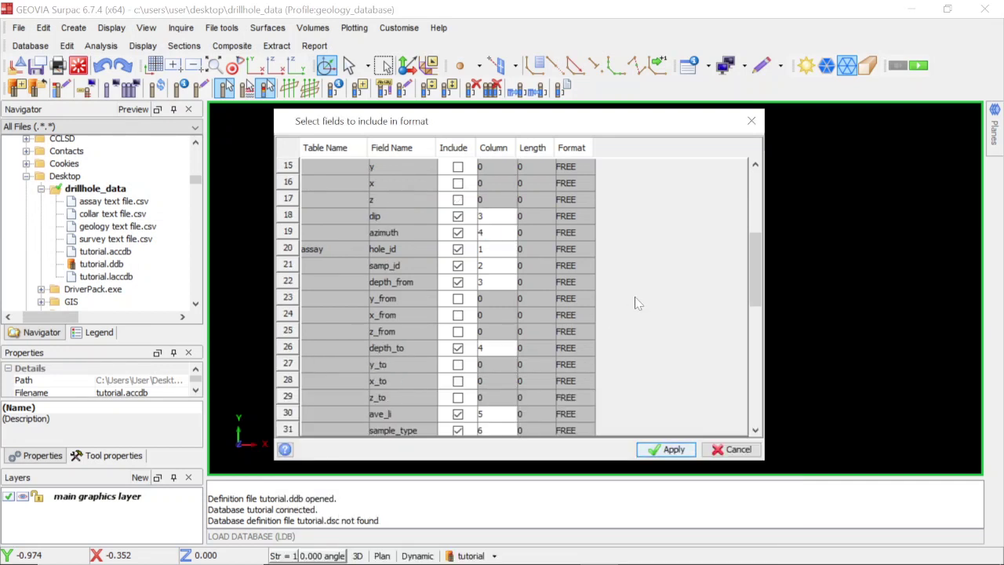
pyautogui.scroll(-3, 570, 306)
pyautogui.scroll(3, 570, 307)
pyautogui.moveTo(578, 557)
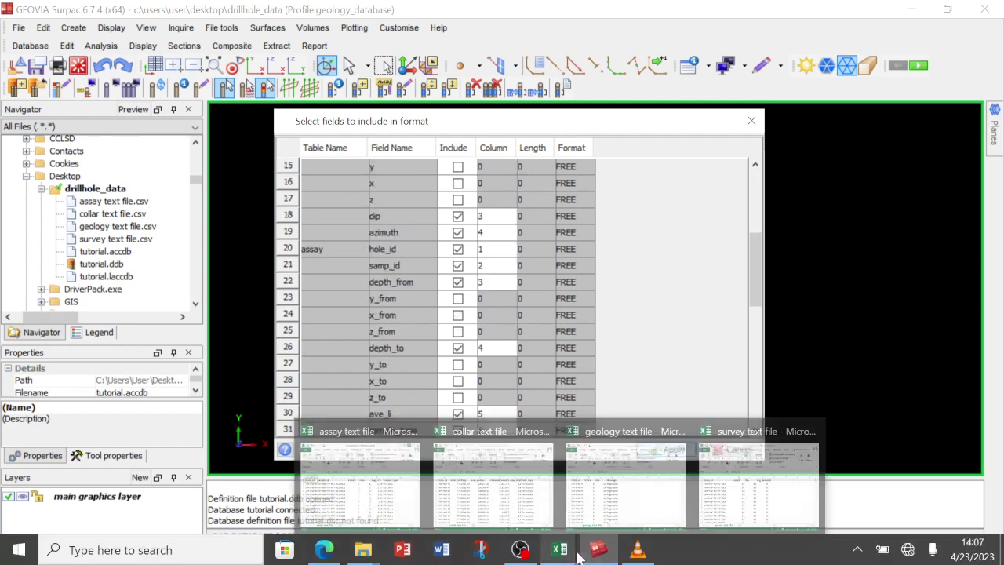
pyautogui.click(360, 475)
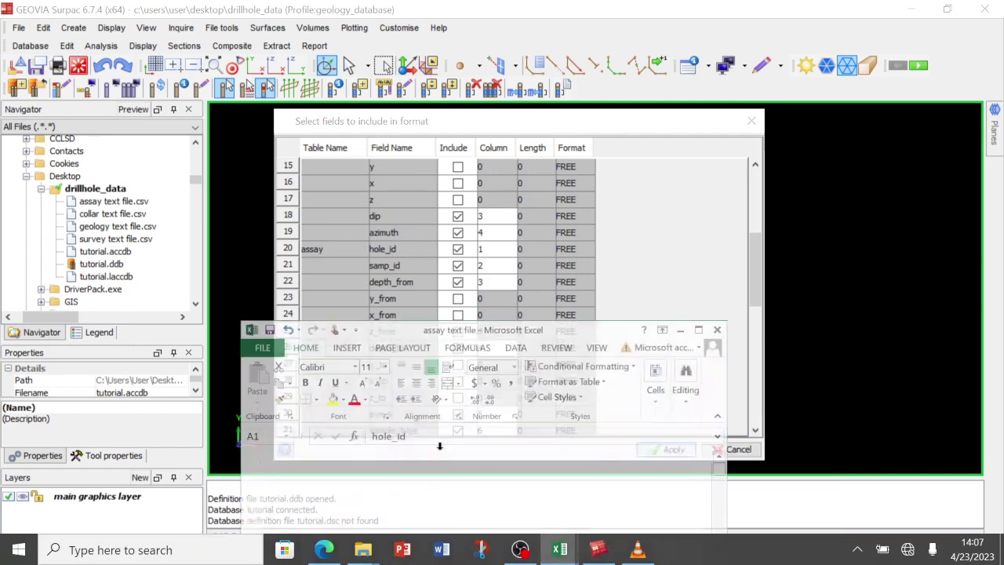
pyautogui.moveTo(559, 339); pyautogui.dragTo(869, 166)
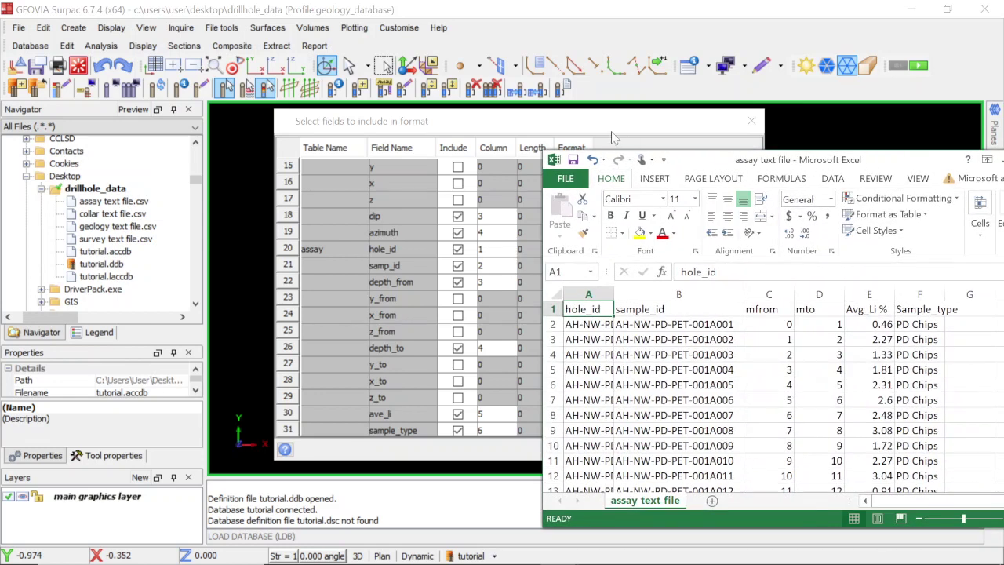
pyautogui.moveTo(614, 137); pyautogui.dragTo(620, 51)
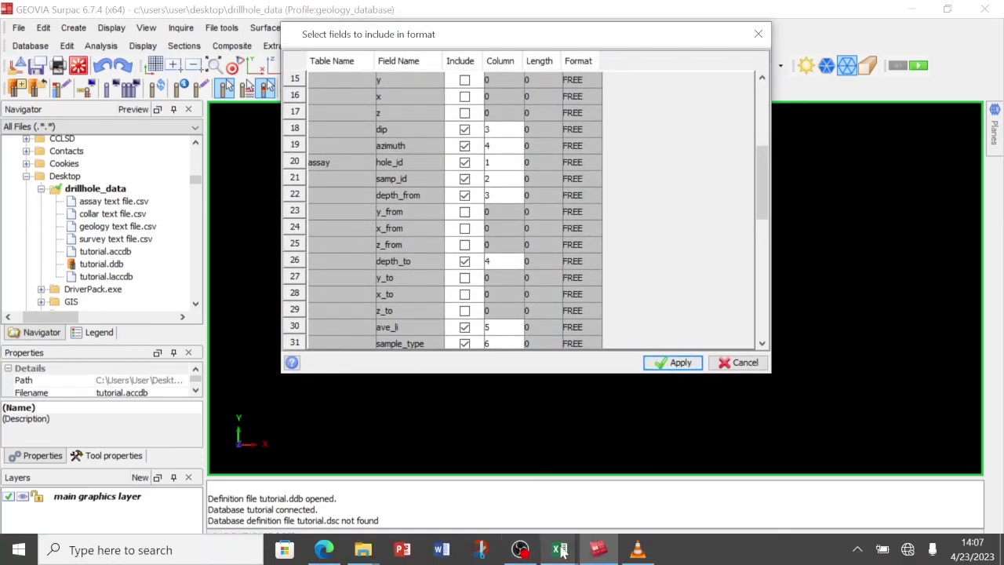
pyautogui.moveTo(561, 551)
pyautogui.click(363, 471)
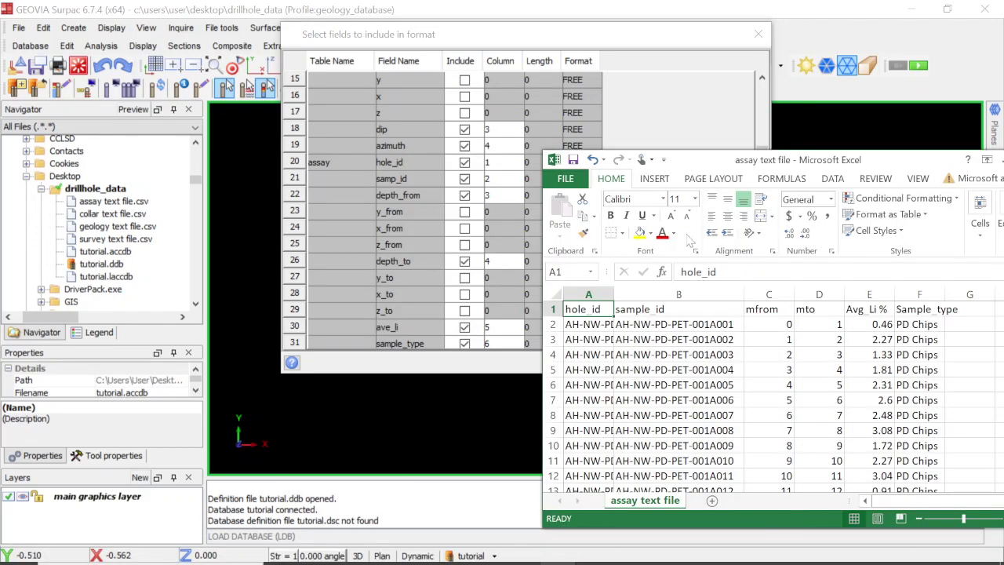
pyautogui.moveTo(704, 170); pyautogui.dragTo(441, 375)
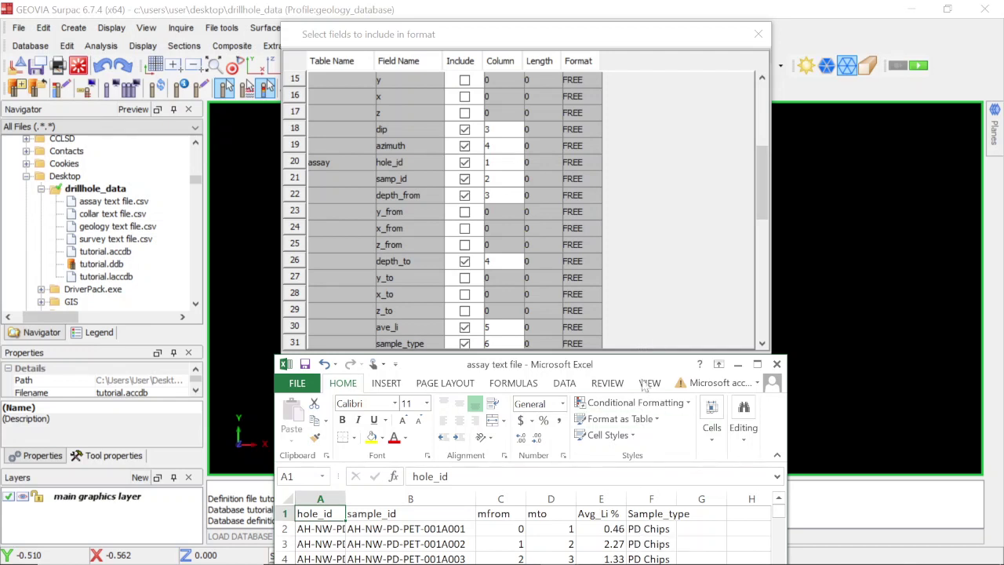
pyautogui.click(651, 327)
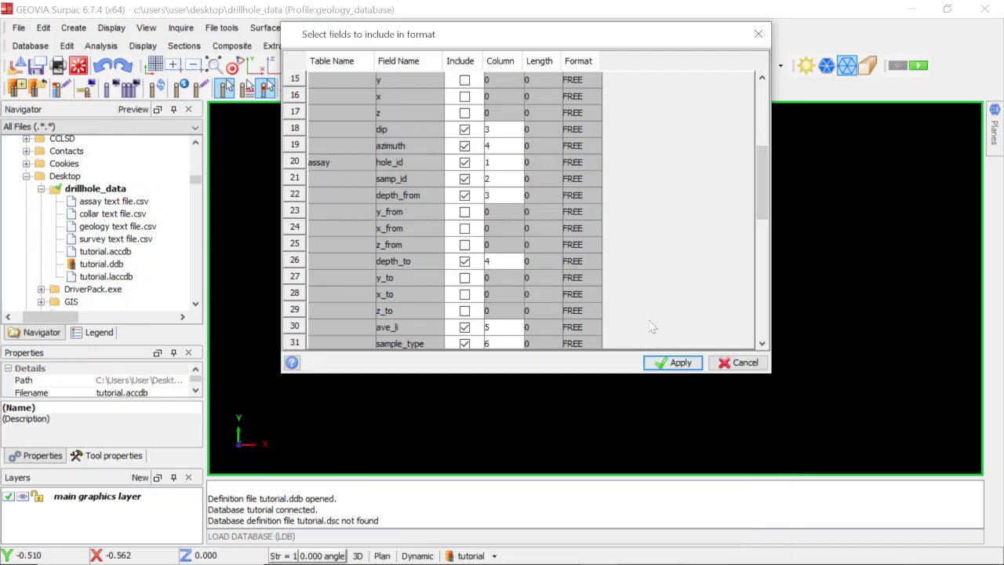
# Compare the geology table's fields with the geology text file in Excel and exclude its samp_id field from the format.
pyautogui.scroll(-2, 651, 330)
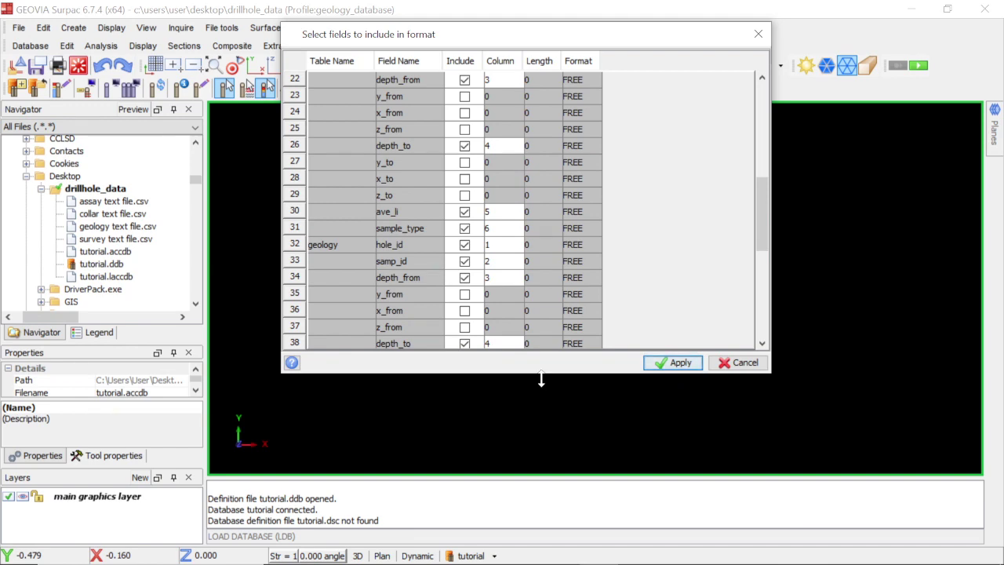
pyautogui.moveTo(540, 380); pyautogui.dragTo(540, 408)
pyautogui.scroll(-2, 549, 345)
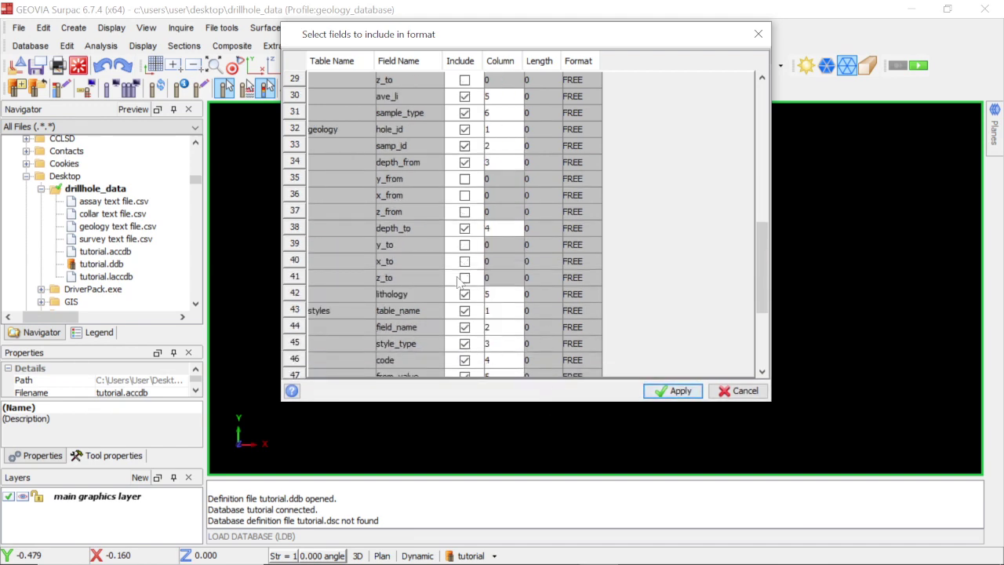
pyautogui.moveTo(570, 554)
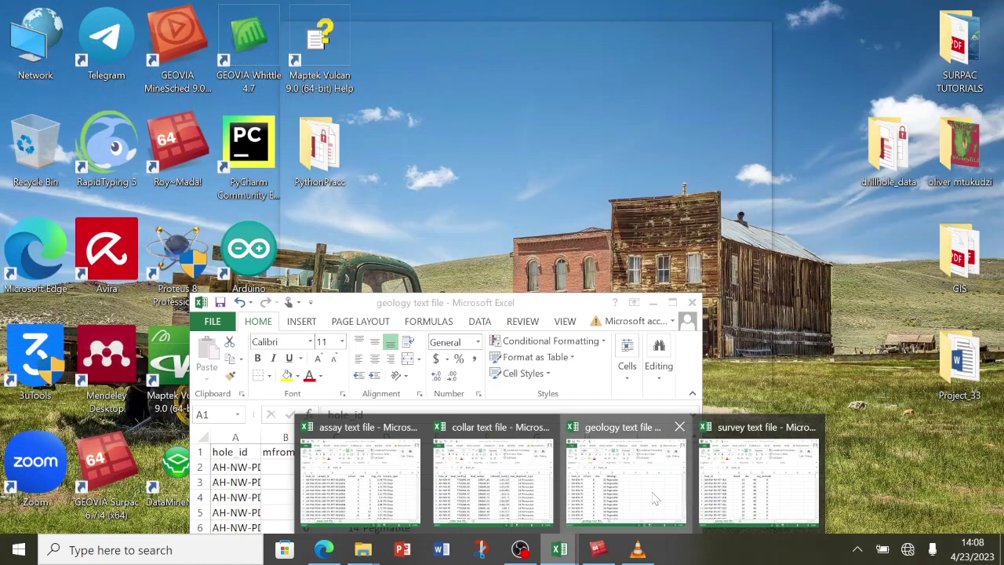
pyautogui.click(626, 480)
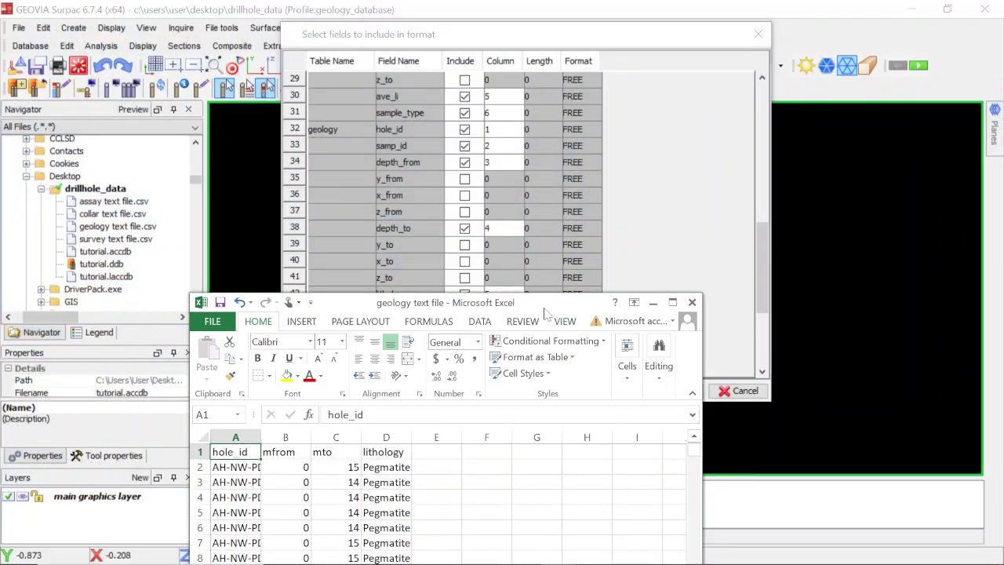
pyautogui.moveTo(495, 307); pyautogui.dragTo(590, 394)
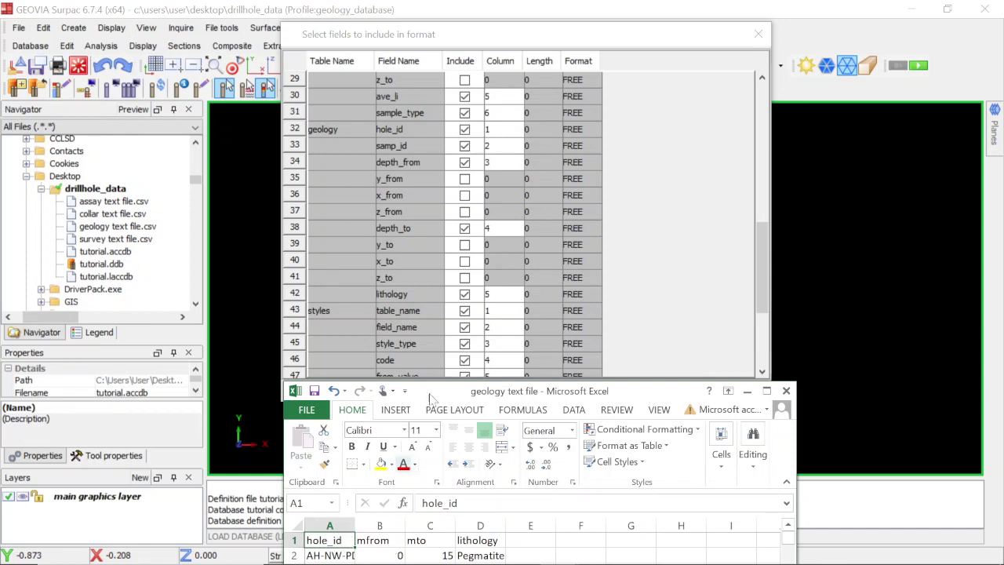
pyautogui.click(488, 146)
pyautogui.write('0')
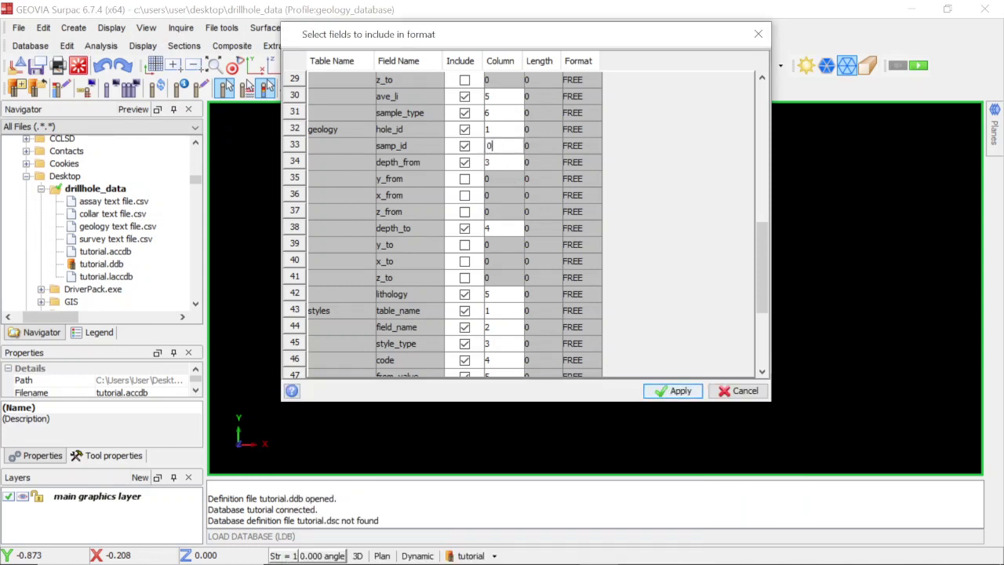
pyautogui.click(464, 145)
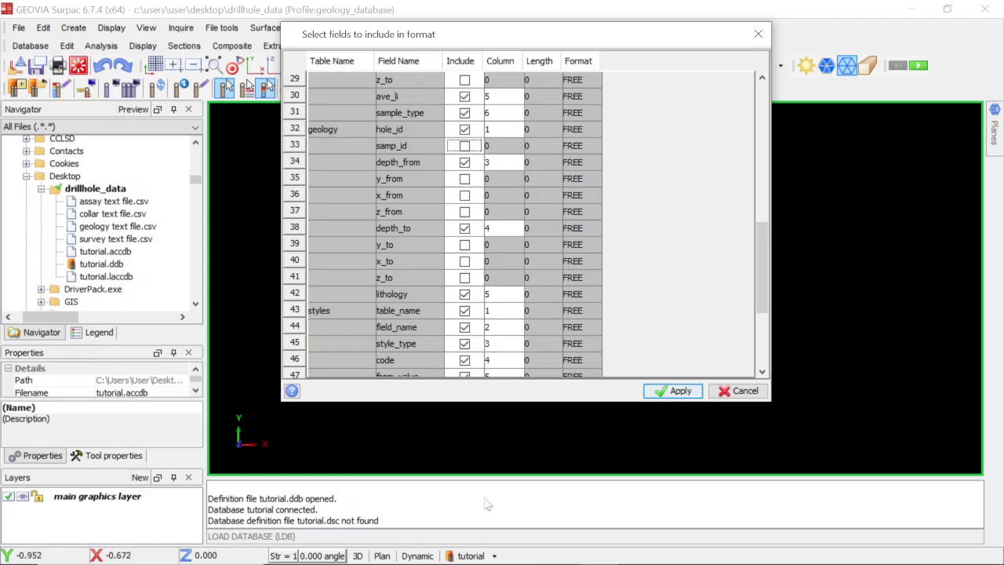
# Check the geology text file's column order in Excel and set the geology table's depth_from to column 2.
pyautogui.moveTo(560, 550)
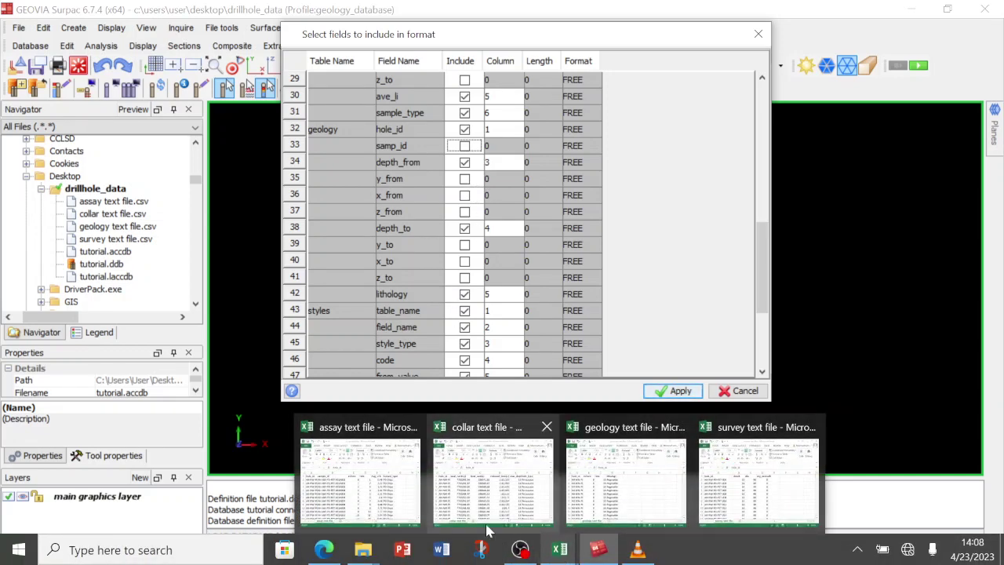
pyautogui.click(602, 440)
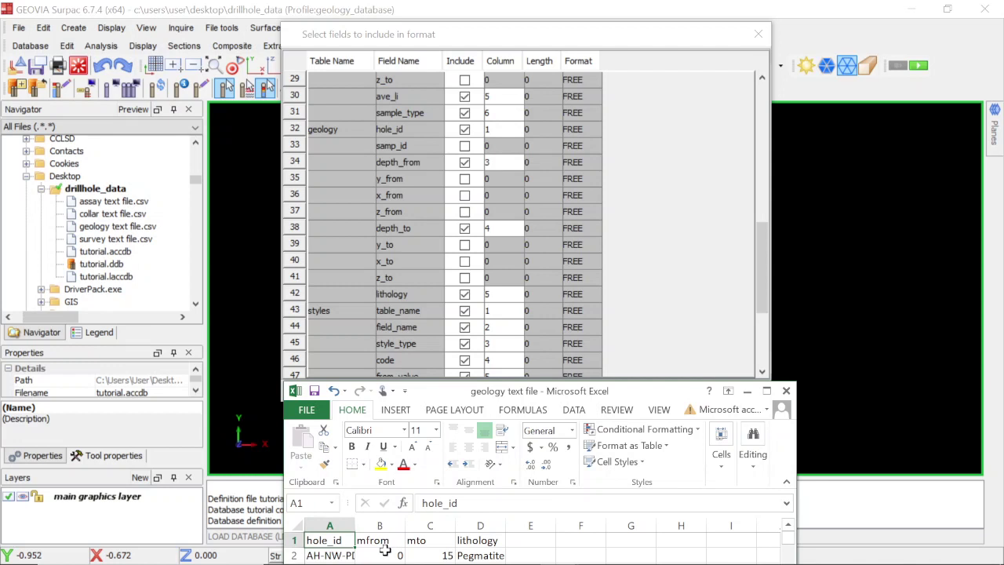
pyautogui.click(500, 166)
pyautogui.click(500, 163)
pyautogui.write('2')
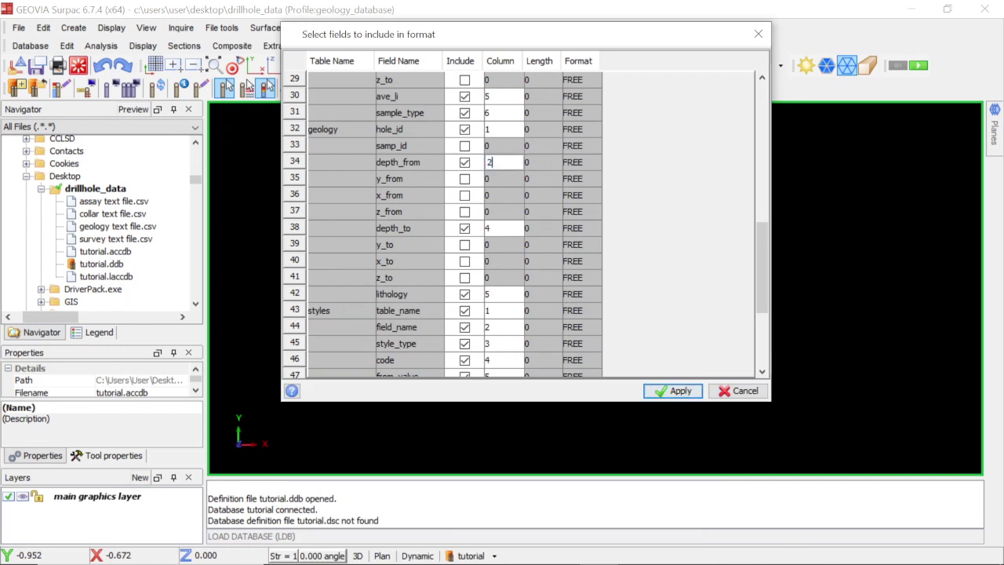
# Set the geology table's depth_to to column 3 and lithology to column 4, matching the geology text file in Excel.
pyautogui.moveTo(552, 553)
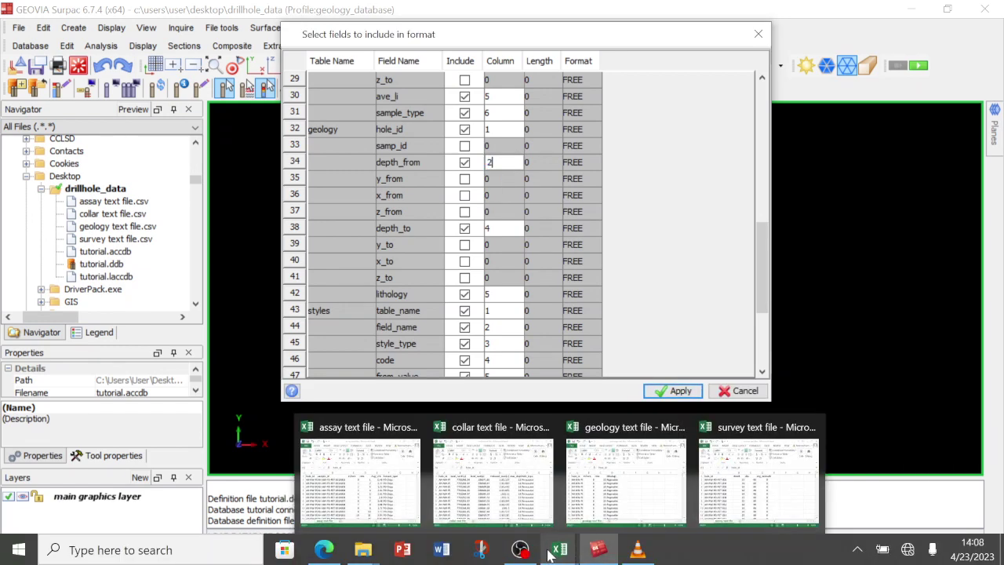
pyautogui.click(595, 484)
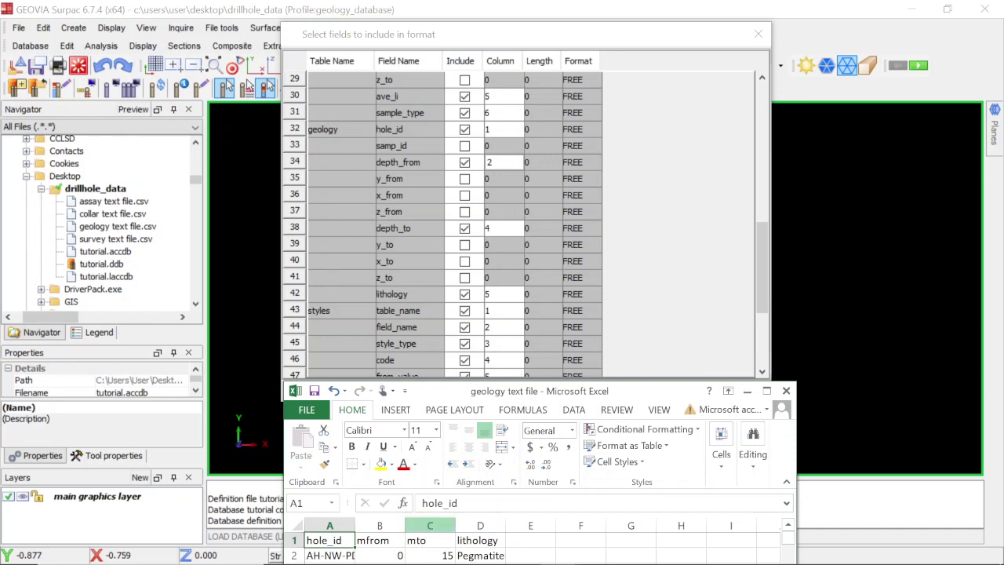
pyautogui.click(504, 230)
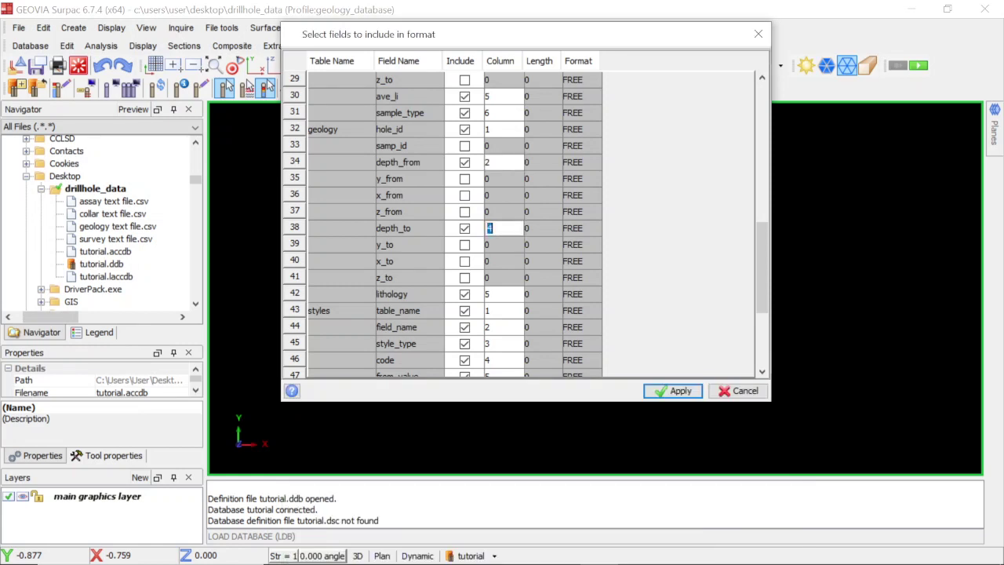
pyautogui.write('3')
pyautogui.click(505, 294)
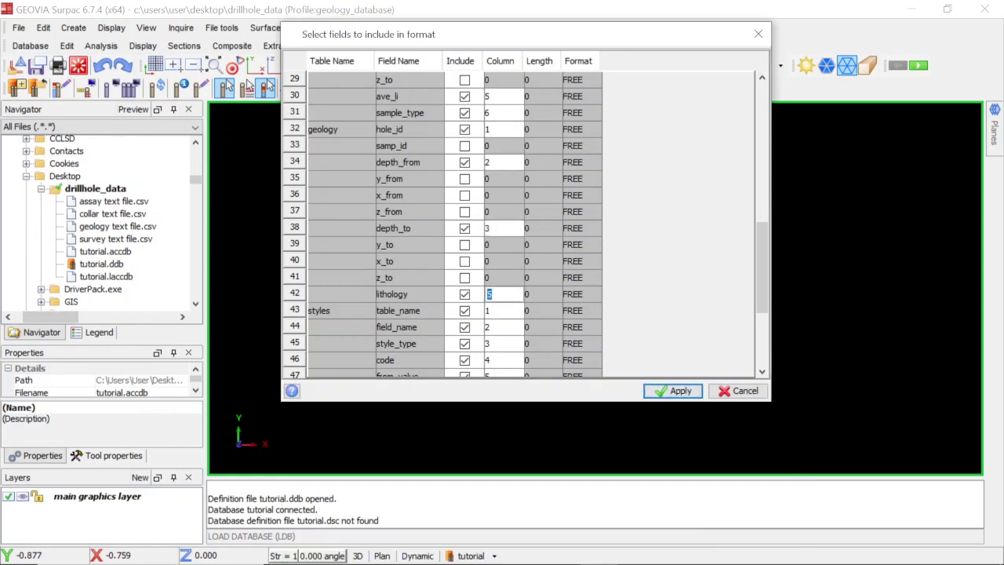
pyautogui.write('4')
# Review the column assignments of all tables and apply the field format.
pyautogui.scroll(-3, 534, 298)
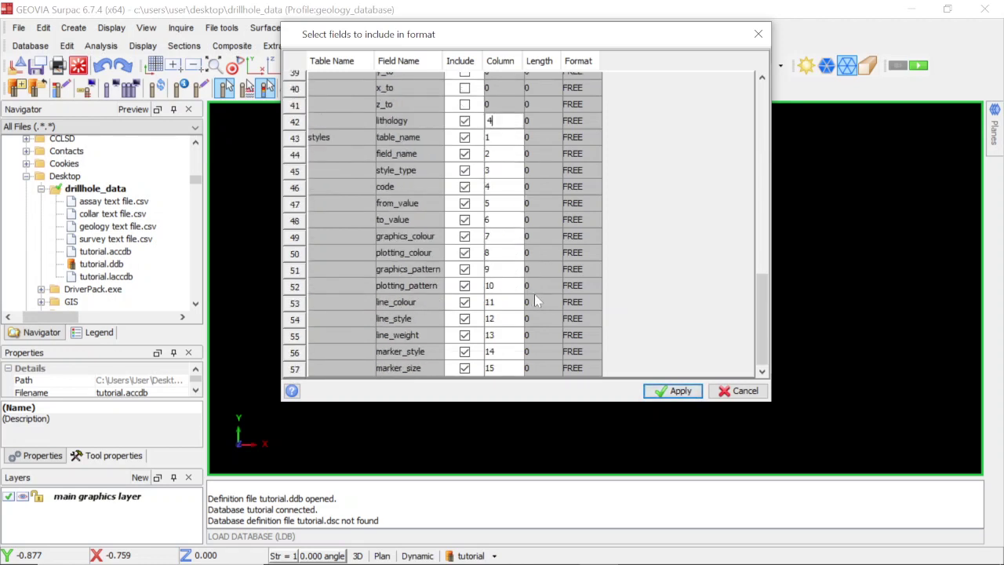
pyautogui.scroll(4, 534, 298)
pyautogui.scroll(-4, 534, 296)
pyautogui.scroll(12, 510, 302)
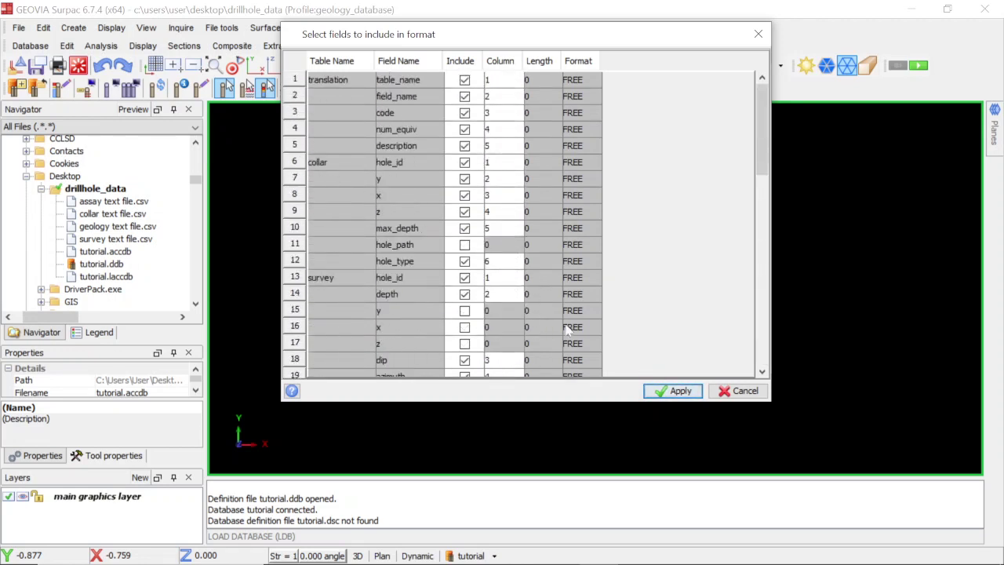
pyautogui.click(665, 392)
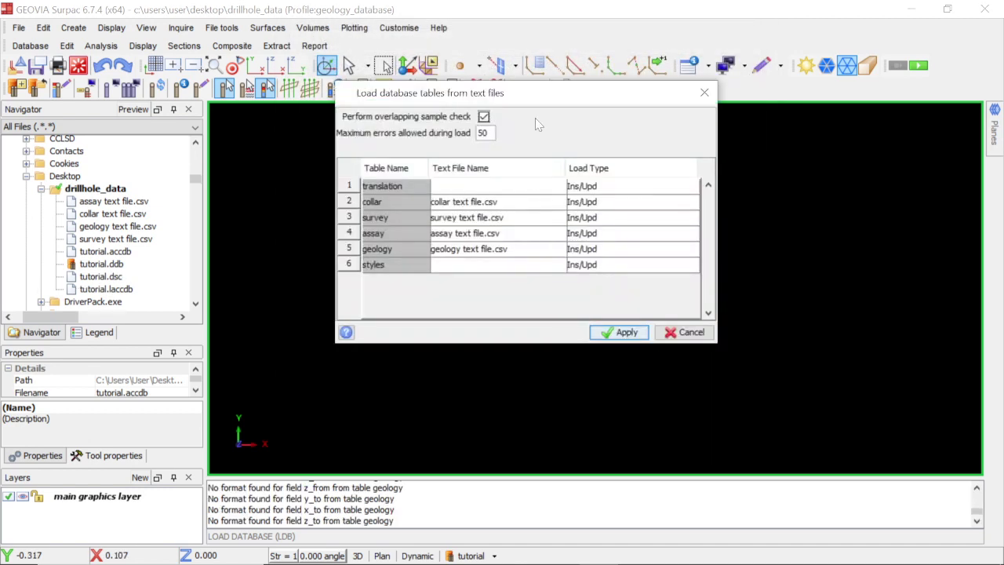
pyautogui.moveTo(549, 99); pyautogui.dragTo(517, 171)
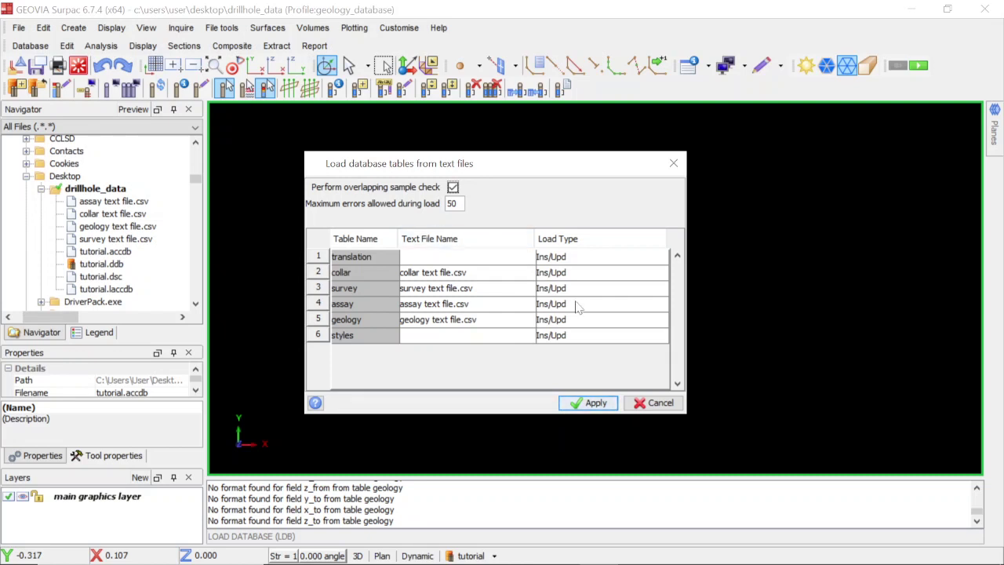
pyautogui.click(500, 276)
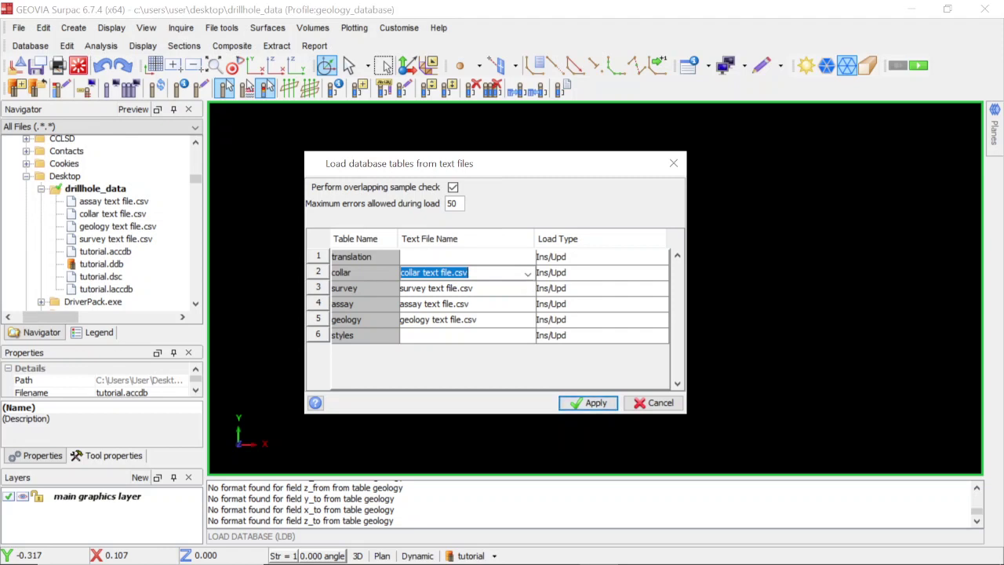
pyautogui.click(527, 273)
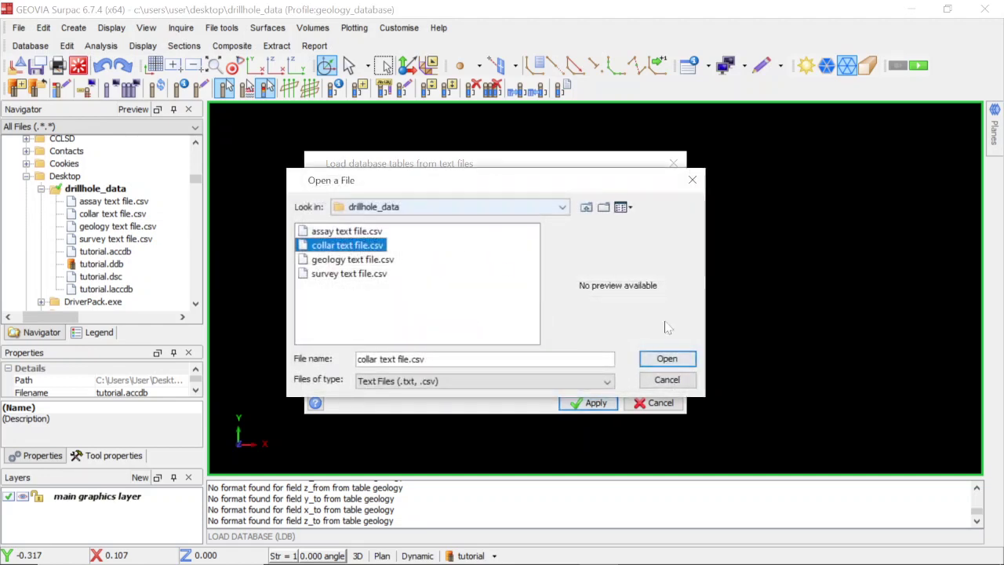
pyautogui.click(692, 180)
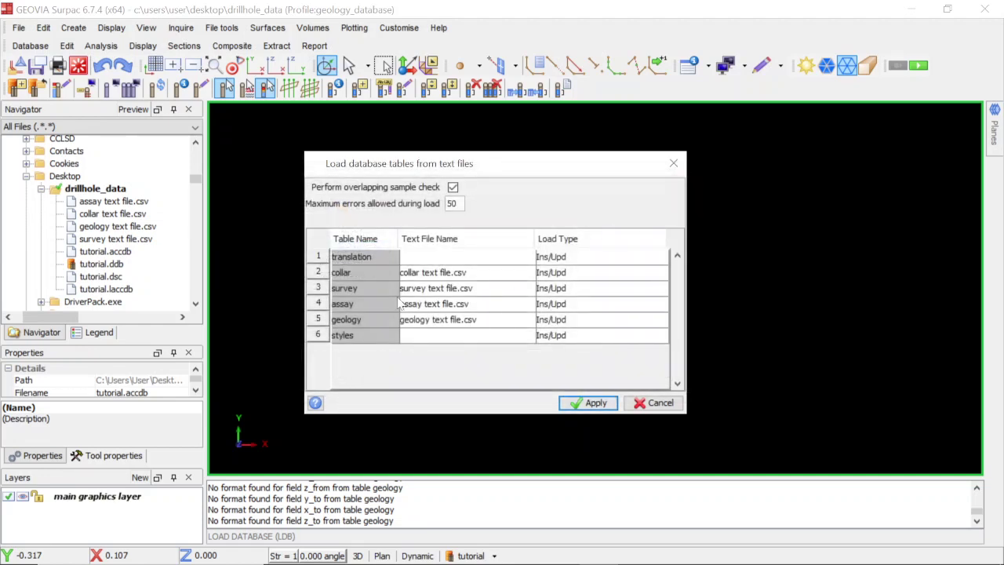
# Choose collar text file.csv from the drillhole_data folder as the collar table's text file.
pyautogui.click(494, 275)
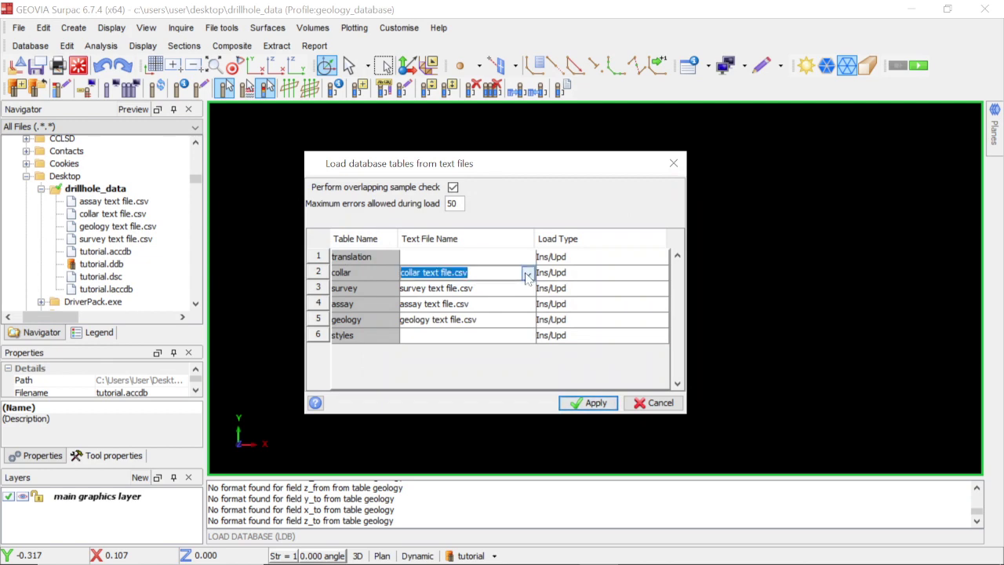
pyautogui.click(528, 274)
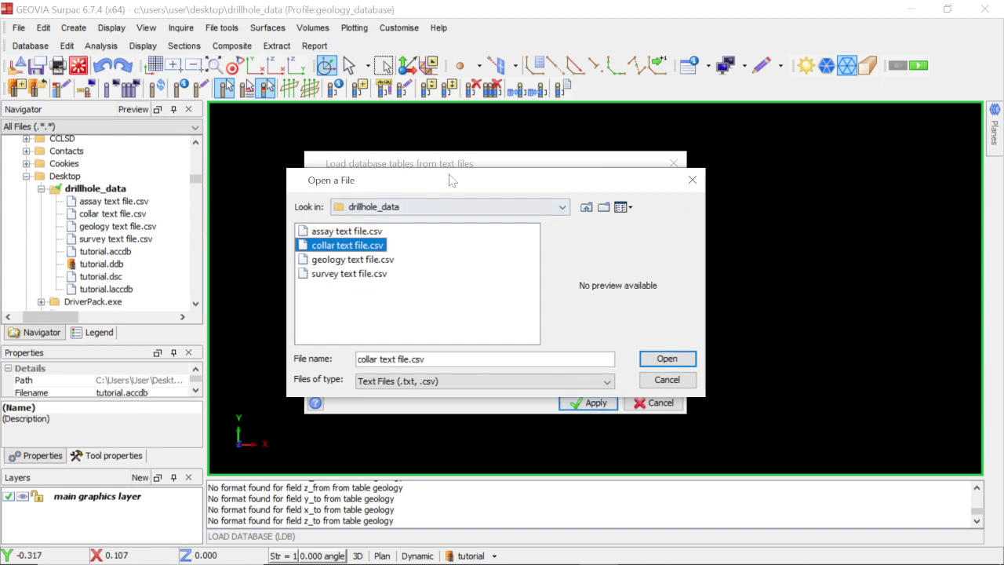
pyautogui.moveTo(449, 186); pyautogui.dragTo(493, 276)
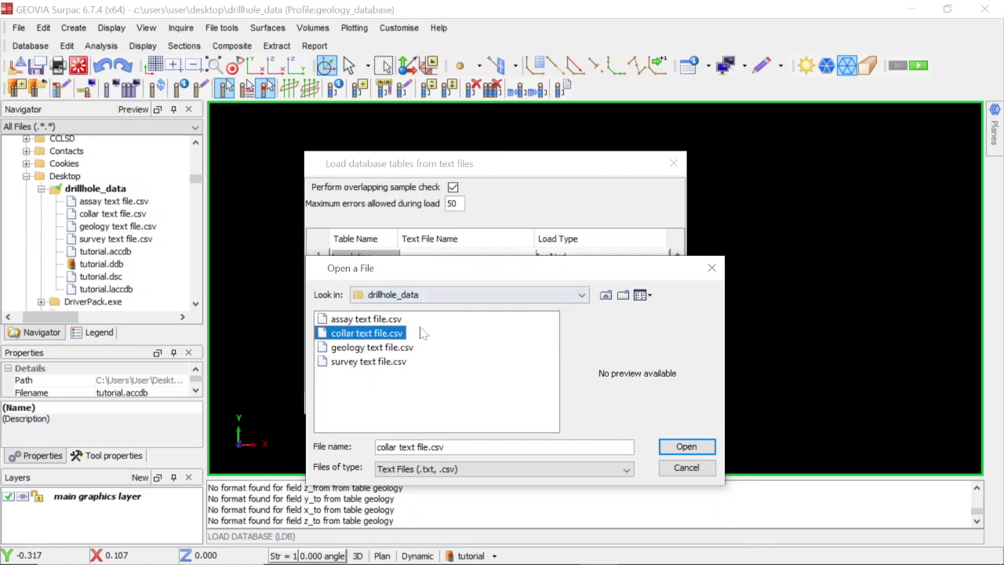
pyautogui.click(672, 446)
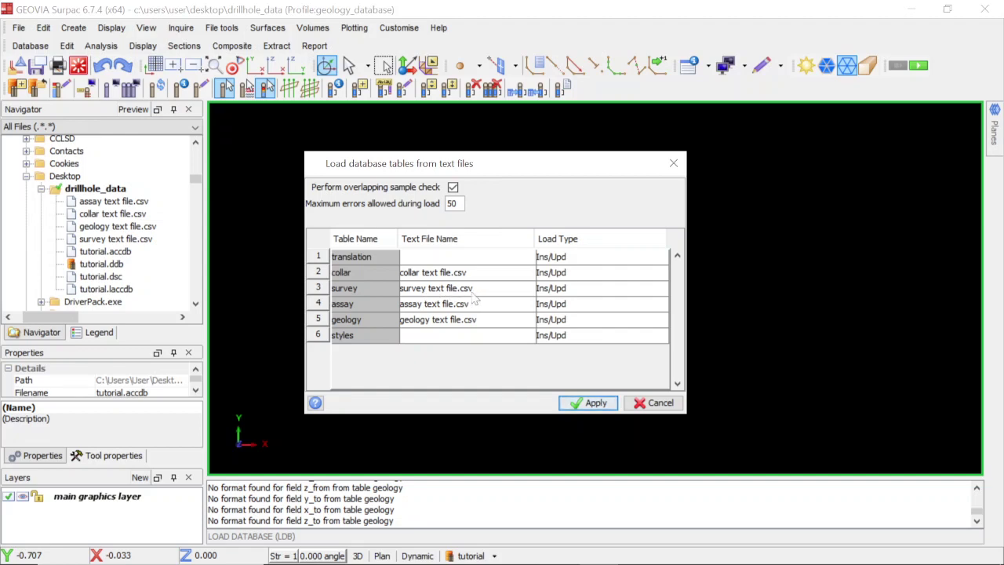
# Choose survey text file.csv for the survey table and geology text file.csv for the geology table.
pyautogui.click(452, 290)
pyautogui.click(528, 288)
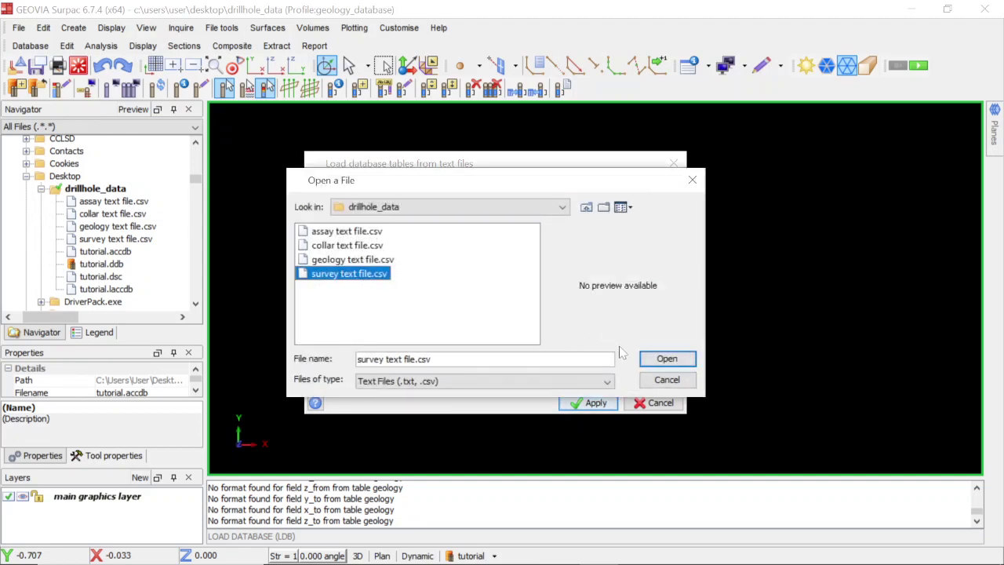
pyautogui.click(666, 358)
pyautogui.click(514, 320)
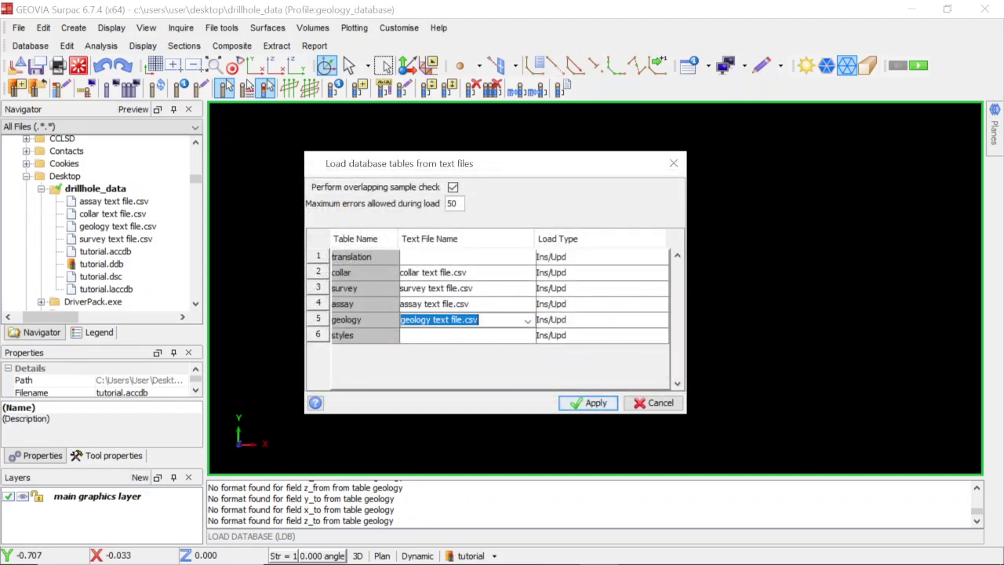
pyautogui.click(529, 320)
pyautogui.click(667, 359)
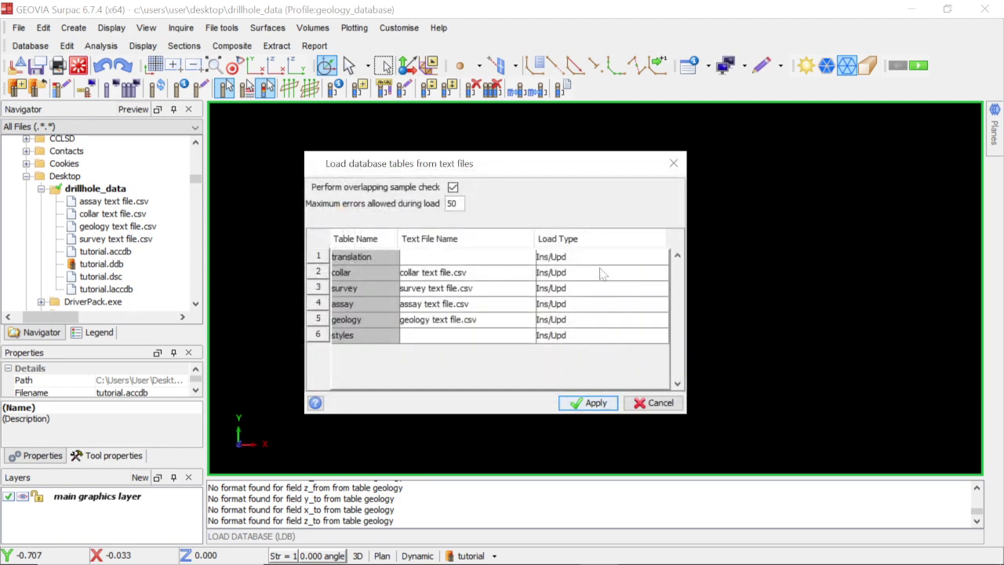
# Set the collar table's load type to Ins/Upd and load the text files into the database.
pyautogui.click(602, 273)
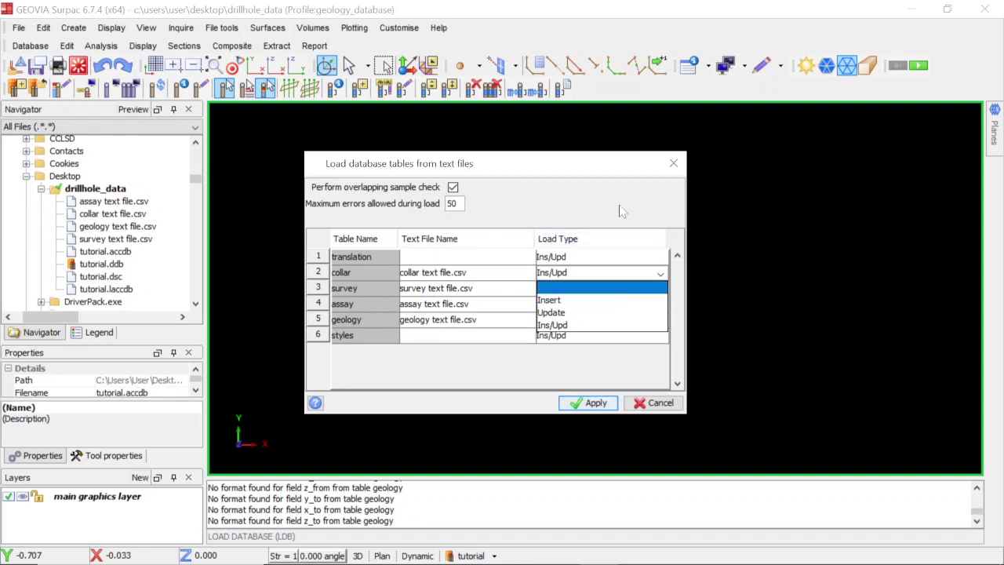
pyautogui.click(639, 328)
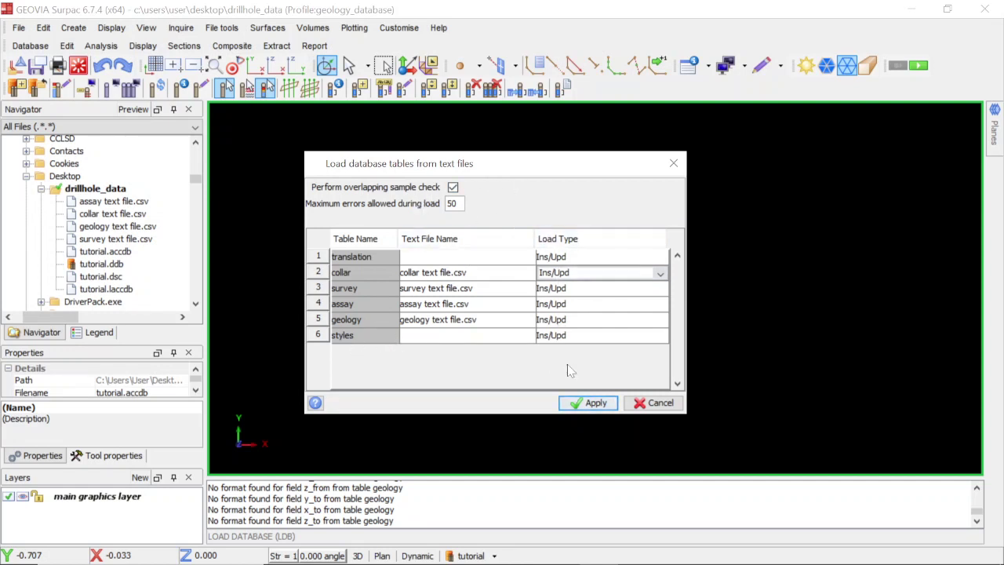
pyautogui.click(585, 404)
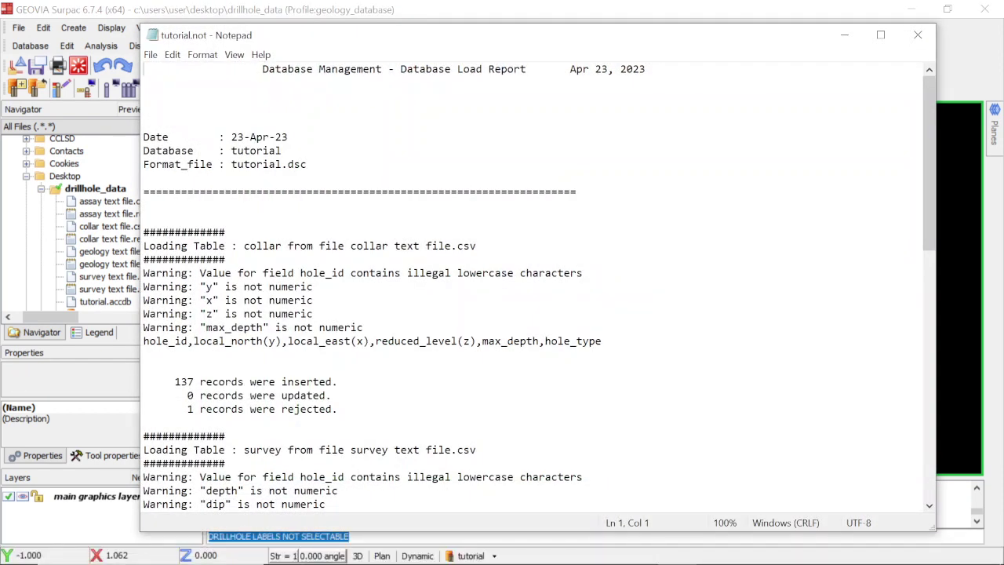
# Examine the database load report in Notepad and the load messages in an enlarged Surpac message area.
pyautogui.moveTo(434, 39); pyautogui.dragTo(458, 10)
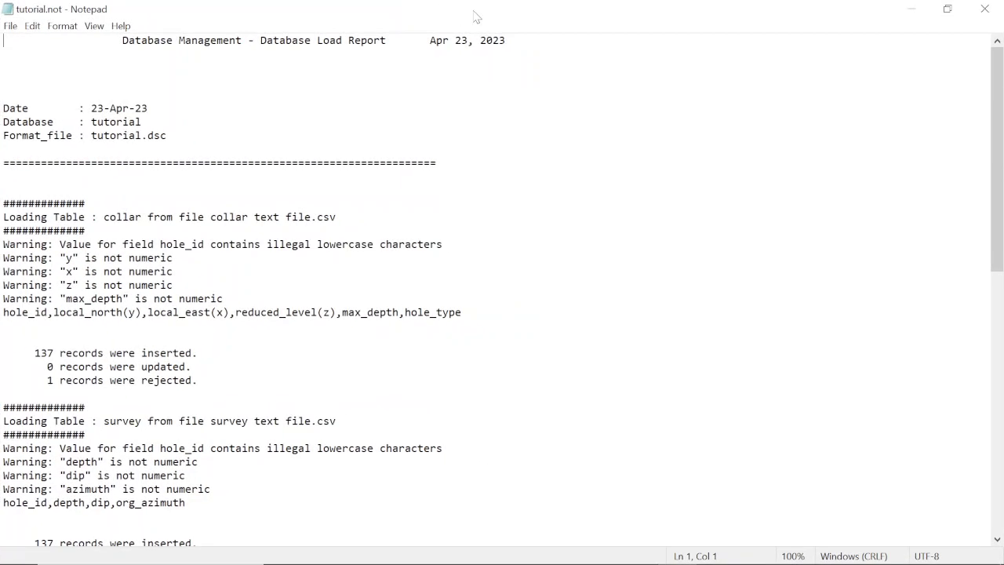
pyautogui.click(910, 10)
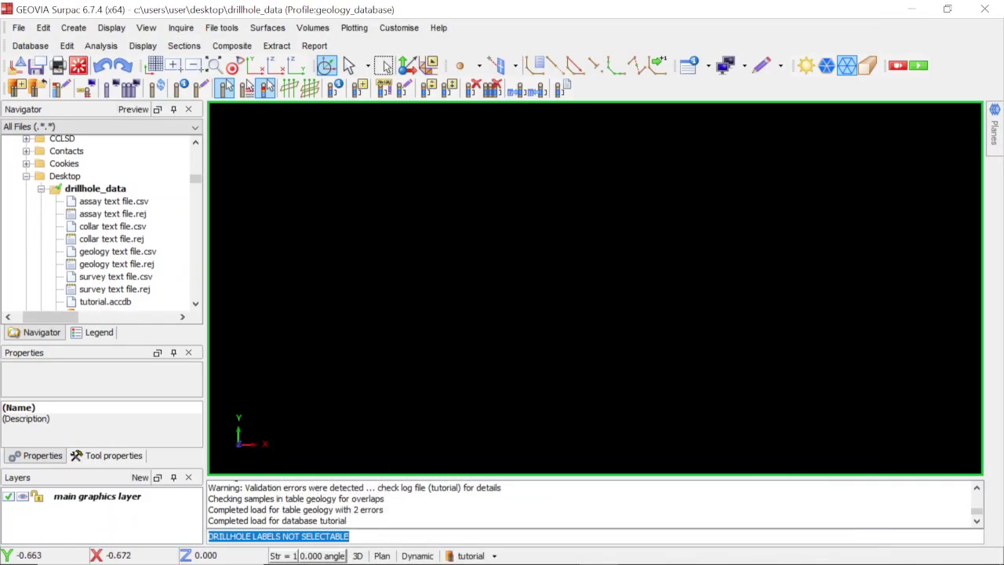
pyautogui.moveTo(444, 477); pyautogui.dragTo(448, 419)
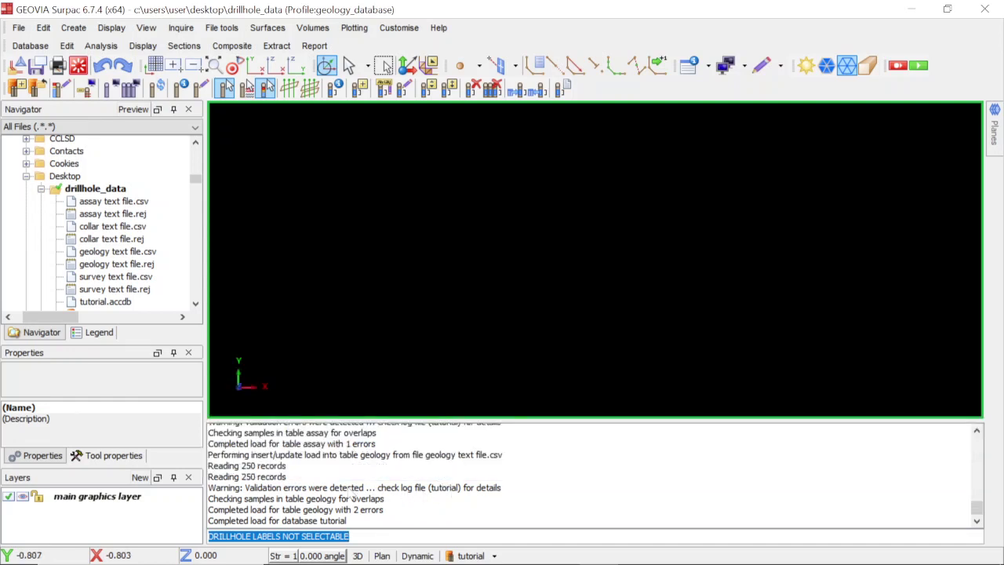
pyautogui.scroll(5, 426, 516)
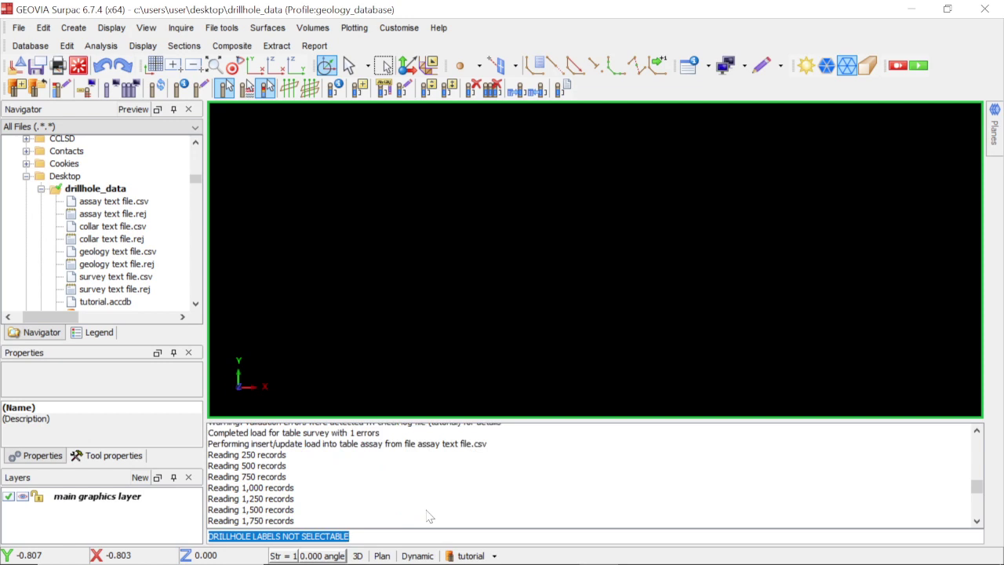
# Examine the per-table load messages in the Surpac message area, from the missing field formats to the completed geology load.
pyautogui.scroll(-2, 429, 515)
pyautogui.scroll(3, 303, 462)
pyautogui.scroll(-5, 336, 464)
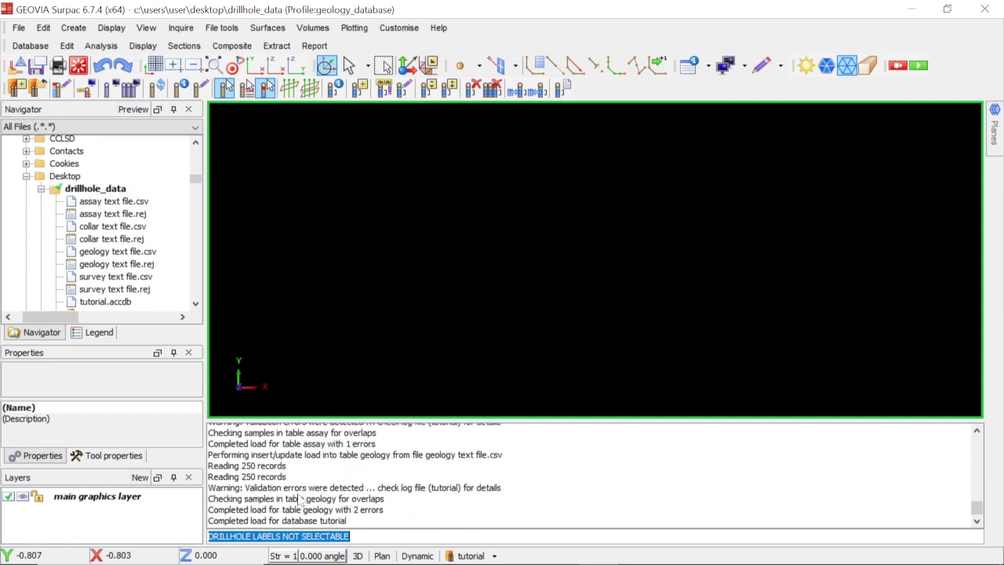
pyautogui.scroll(3, 384, 510)
pyautogui.scroll(-3, 377, 516)
pyautogui.scroll(10, 337, 517)
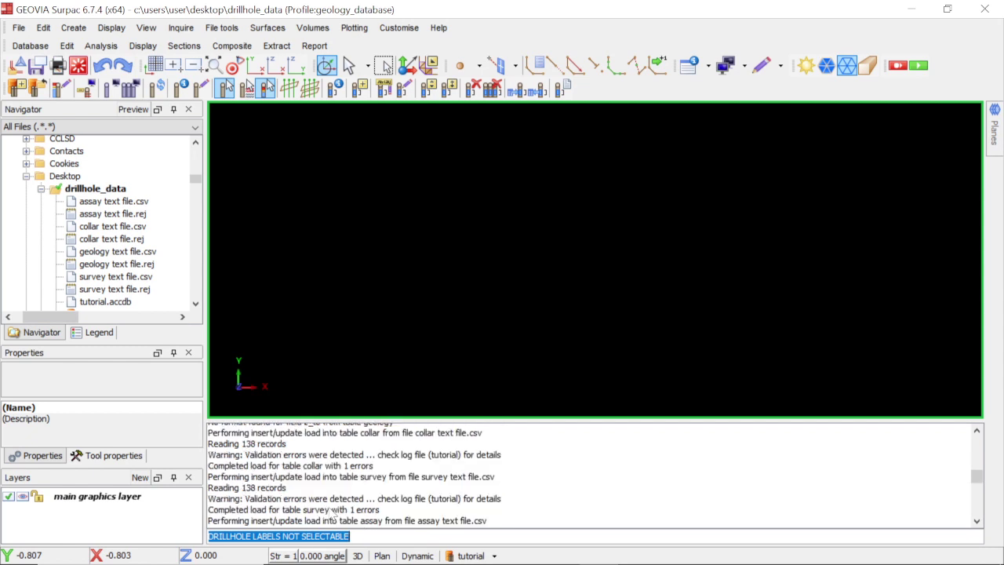
pyautogui.scroll(-6, 334, 517)
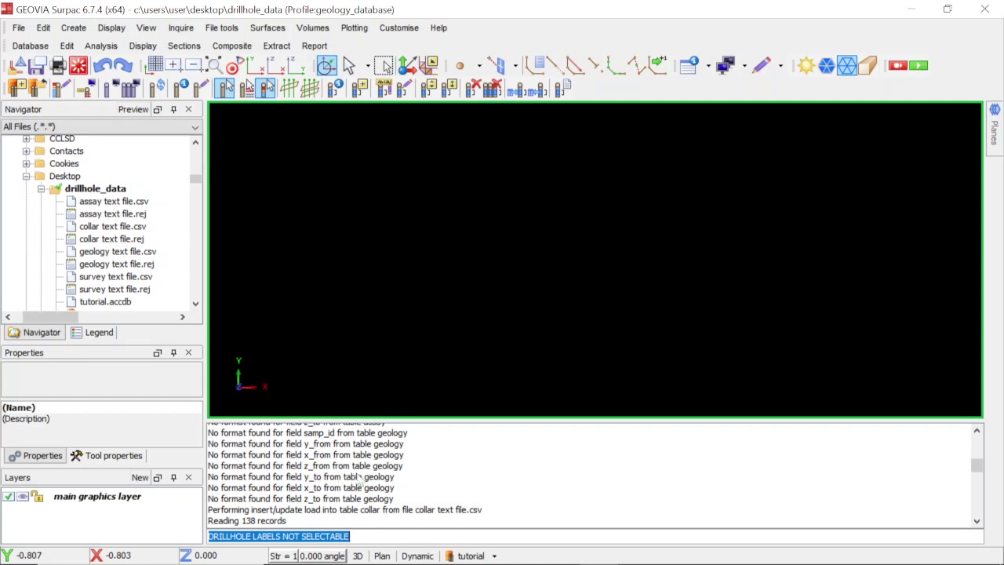
pyautogui.scroll(6, 380, 482)
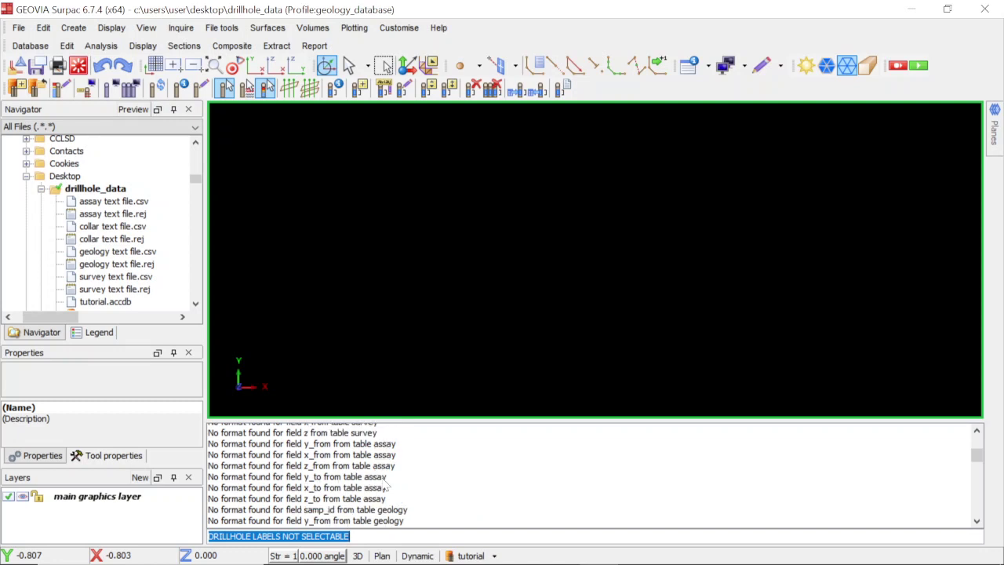
pyautogui.scroll(-10, 385, 484)
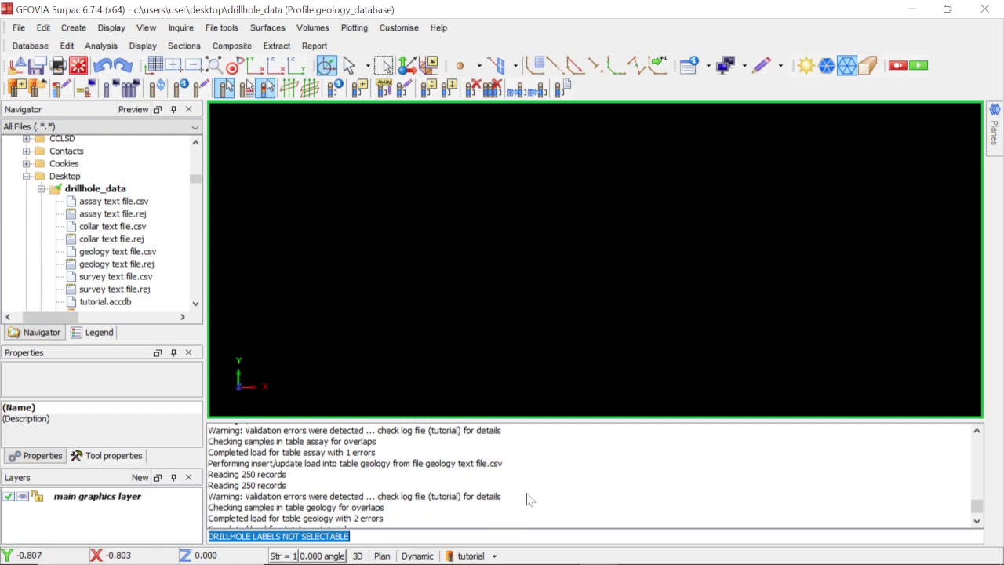
# Switch to the database load report in Notepad and highlight the collar table's rejected-records line.
pyautogui.click(676, 549)
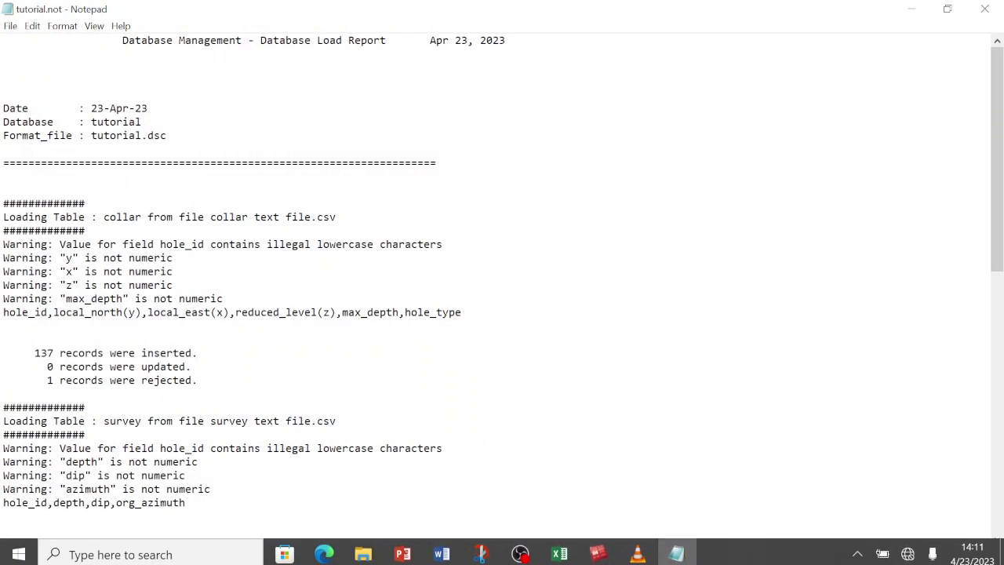
pyautogui.scroll(-15, 494, 290)
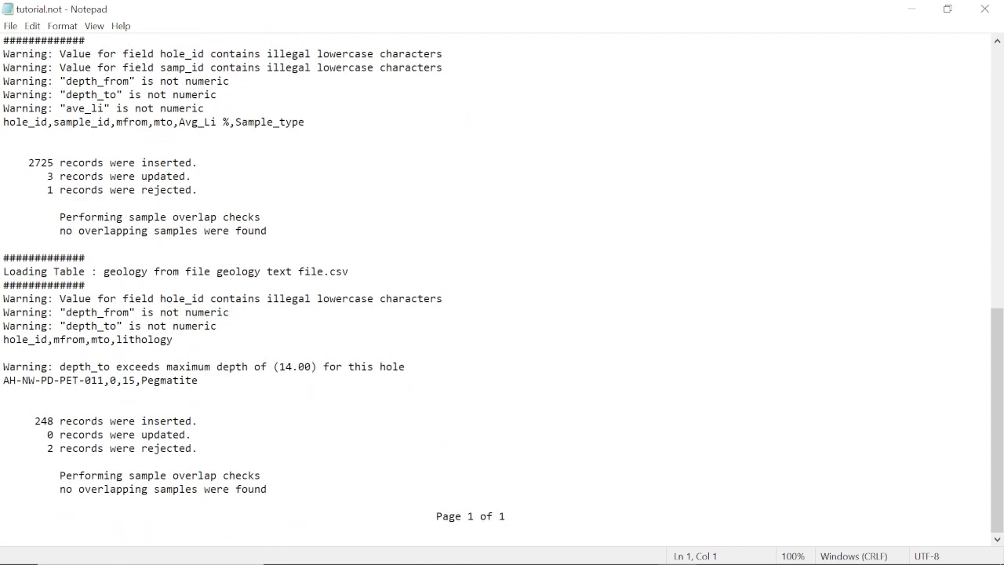
pyautogui.scroll(15, 494, 291)
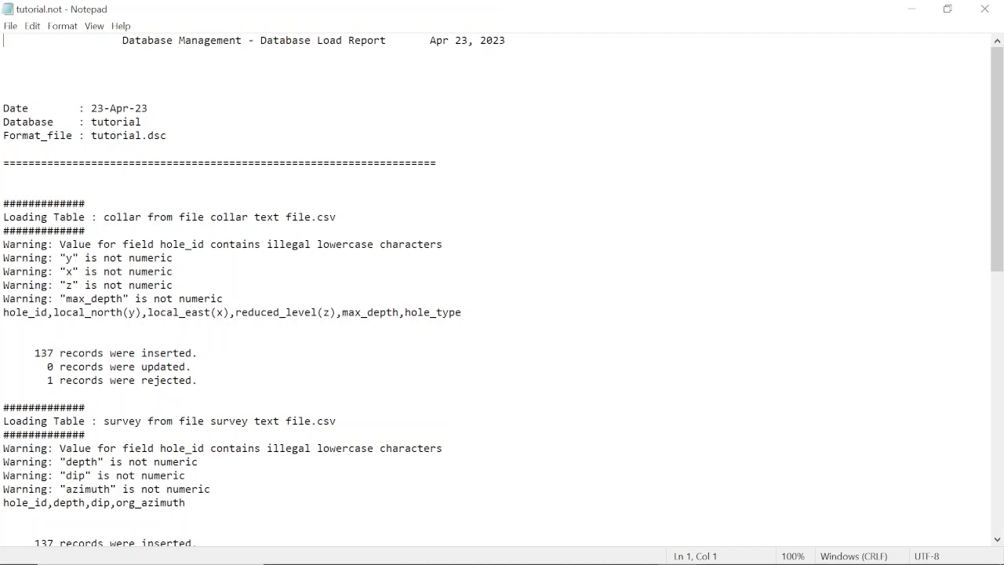
pyautogui.click(3, 380)
pyautogui.press('End')
pyautogui.hotkey('ctrl', 'shift', 'Left')
pyautogui.hotkey('ctrl', 'shift', 'Left')
pyautogui.hotkey('ctrl', 'shift', 'Left')
pyautogui.hotkey('ctrl', 'shift', 'Left')
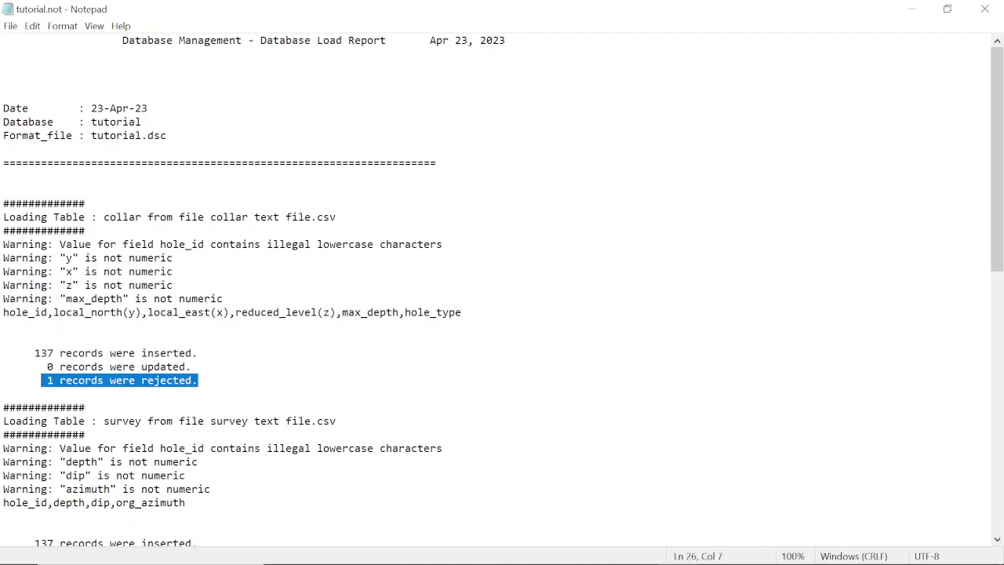
# Highlight the survey table's rejected-records line in the load report.
pyautogui.scroll(-2, 501, 290)
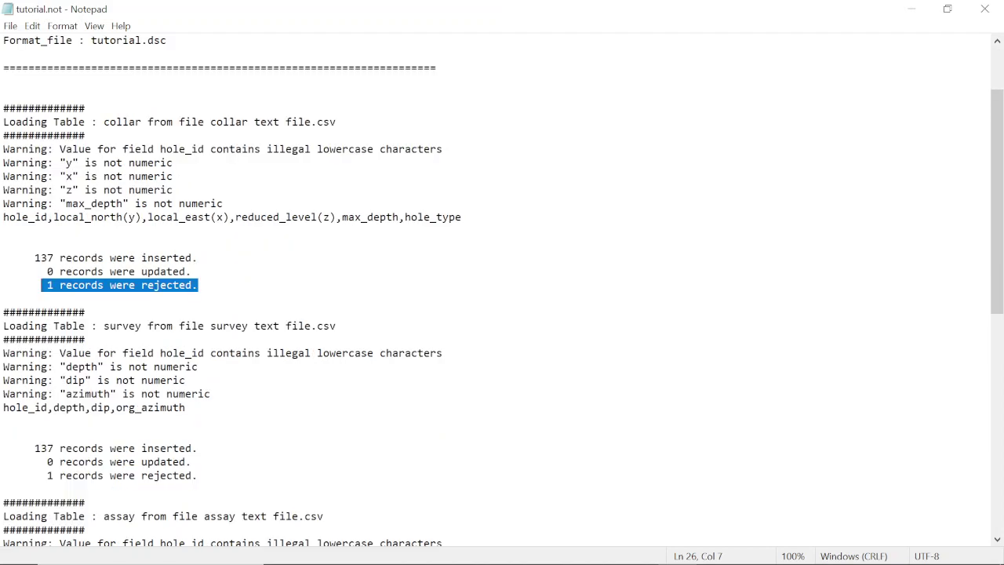
pyautogui.click(197, 475)
pyautogui.hotkey('ctrl', 'shift', 'Left')
pyautogui.hotkey('ctrl', 'shift', 'Left')
pyautogui.hotkey('ctrl', 'shift', 'Left')
pyautogui.hotkey('ctrl', 'shift', 'Left')
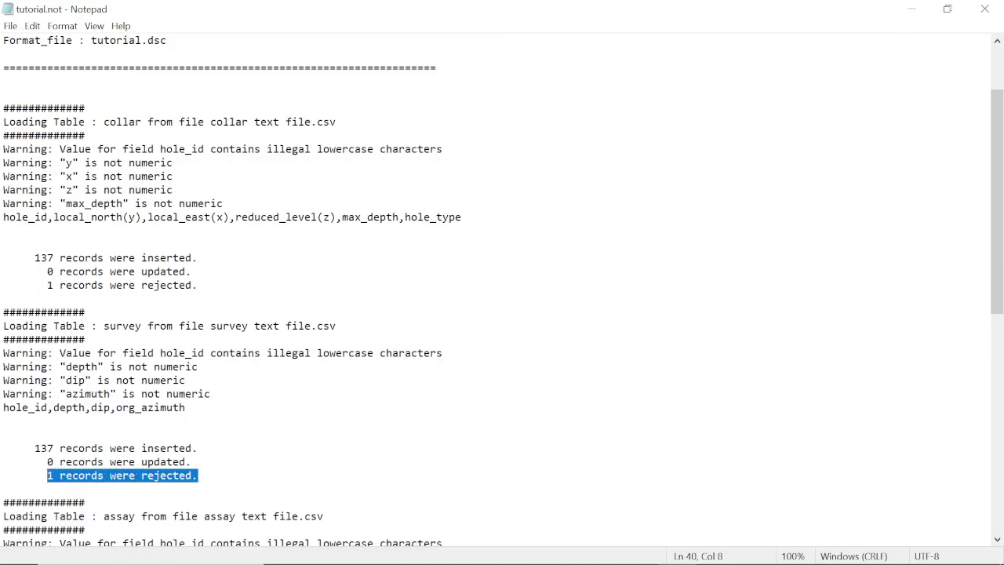
# Highlight the assay table's rejected-records line in the load report.
pyautogui.scroll(-5, 502, 290)
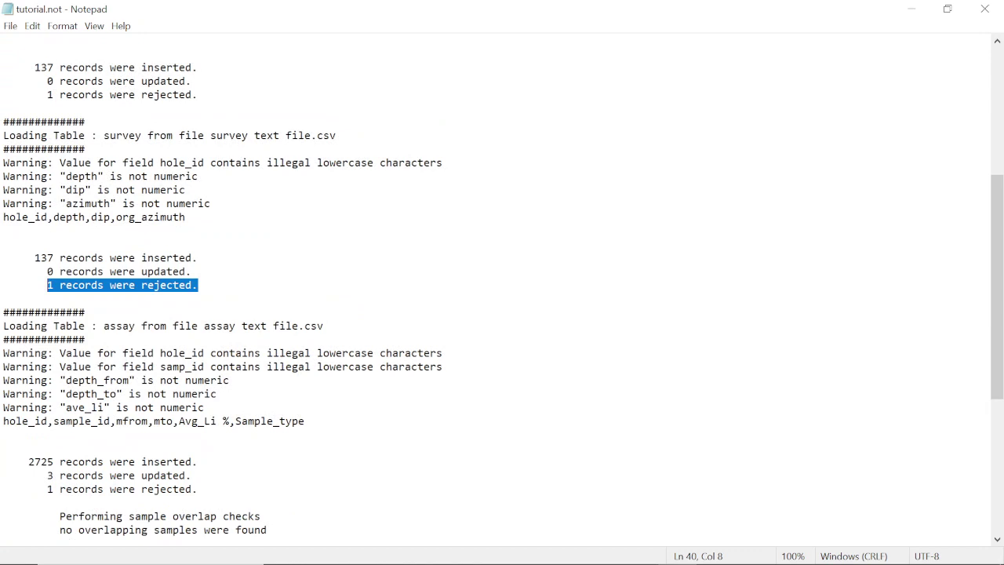
pyautogui.click(197, 489)
pyautogui.hotkey('ctrl', 'shift', 'Left')
pyautogui.hotkey('ctrl', 'shift', 'Left')
pyautogui.hotkey('ctrl', 'shift', 'Left')
pyautogui.hotkey('ctrl', 'shift', 'Left')
pyautogui.hotkey('ctrl', 'shift', 'Left')
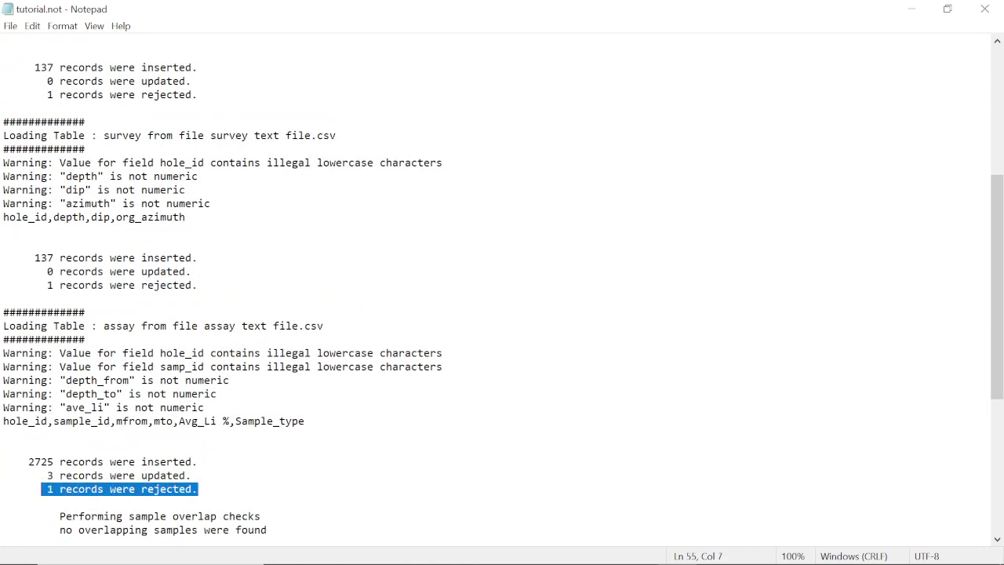
# Highlight the geology table's rejected-records line near the end of the load report.
pyautogui.scroll(-5, 502, 290)
pyautogui.scroll(-3, 502, 290)
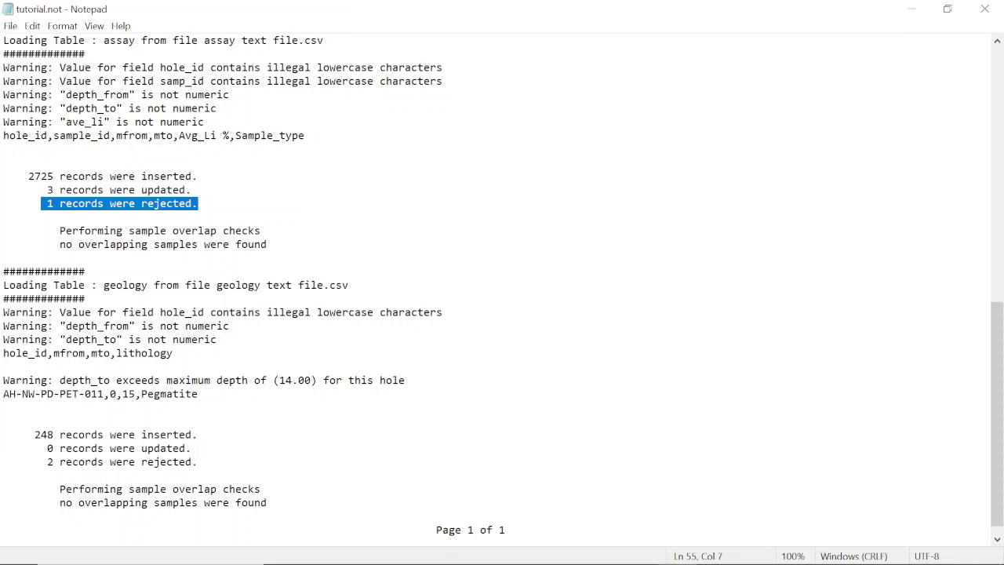
pyautogui.click(198, 462)
pyautogui.hotkey('ctrl', 'shift', 'Left')
pyautogui.hotkey('ctrl', 'shift', 'Left')
pyautogui.hotkey('ctrl', 'shift', 'Left')
pyautogui.hotkey('ctrl', 'shift', 'Left')
pyautogui.hotkey('ctrl', 'shift', 'Left')
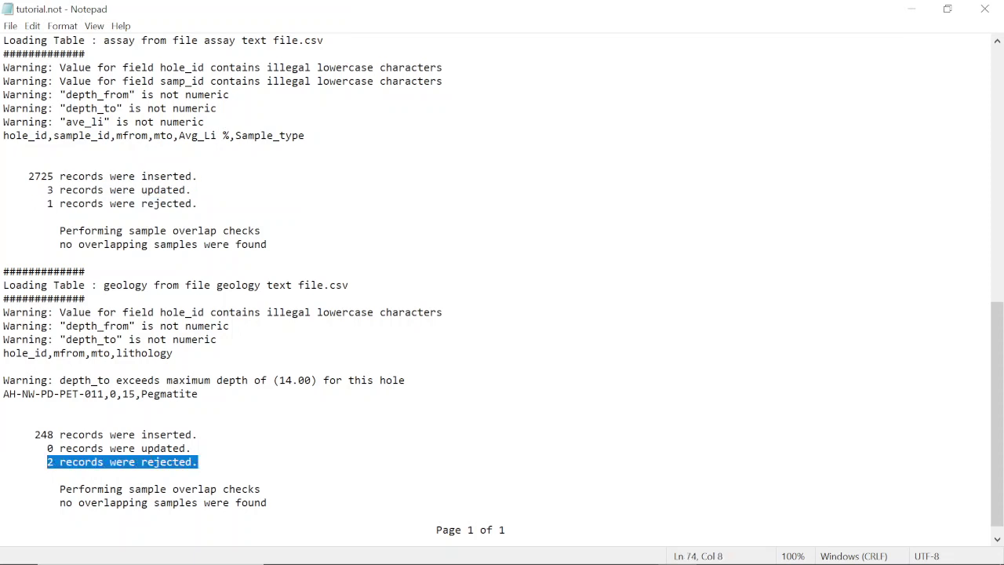
pyautogui.scroll(-1, 502, 291)
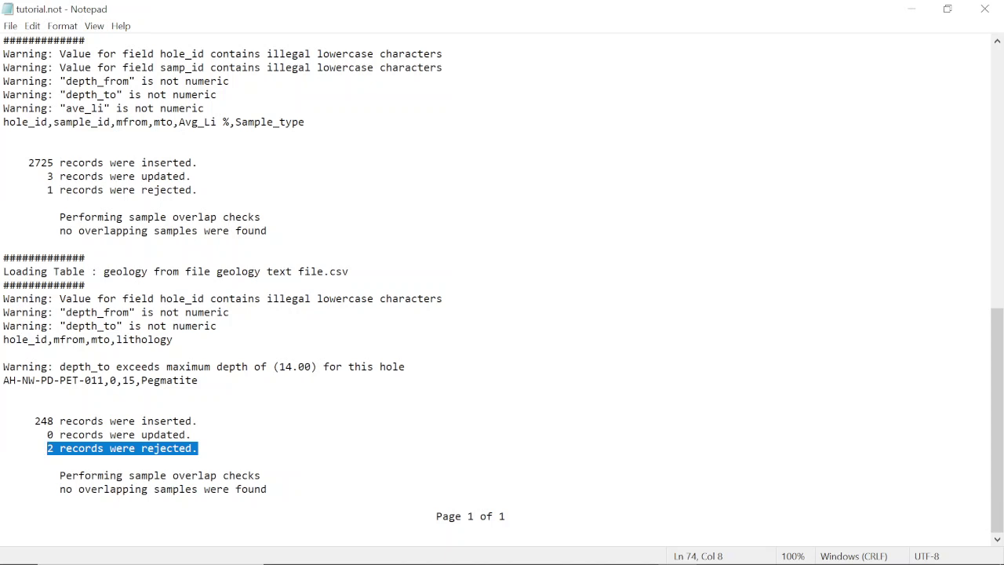
# Examine the geology table's maximum-depth warning and highlight the hole record AH-NW-PD-PET-011,0,15 beneath it.
pyautogui.click(405, 367)
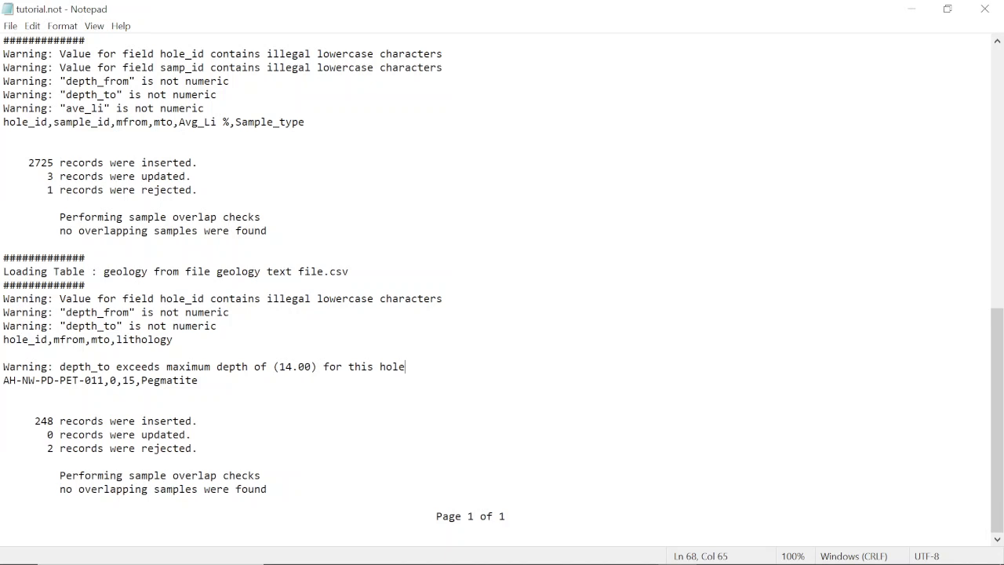
pyautogui.moveTo(3, 379); pyautogui.dragTo(134, 380)
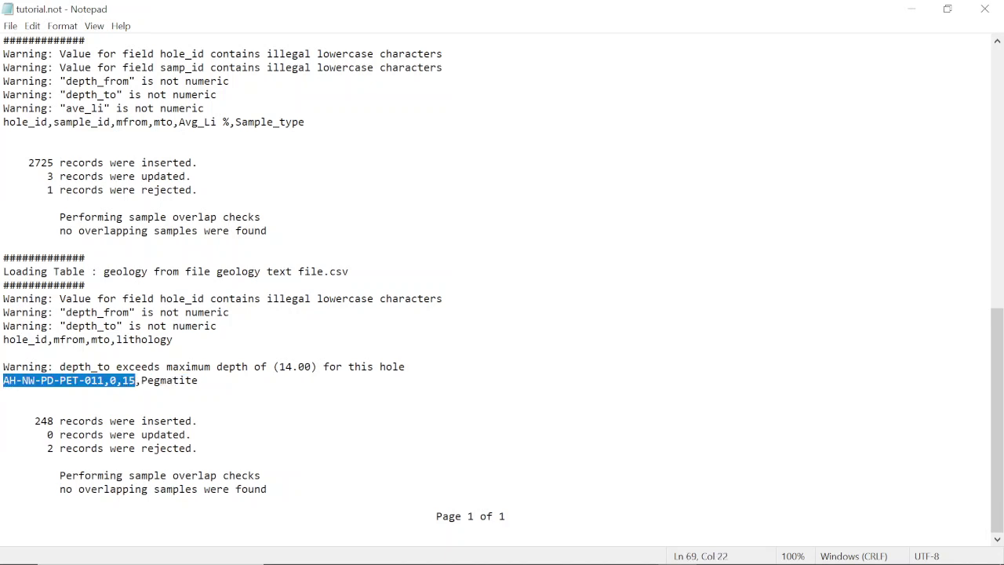
pyautogui.click(3, 406)
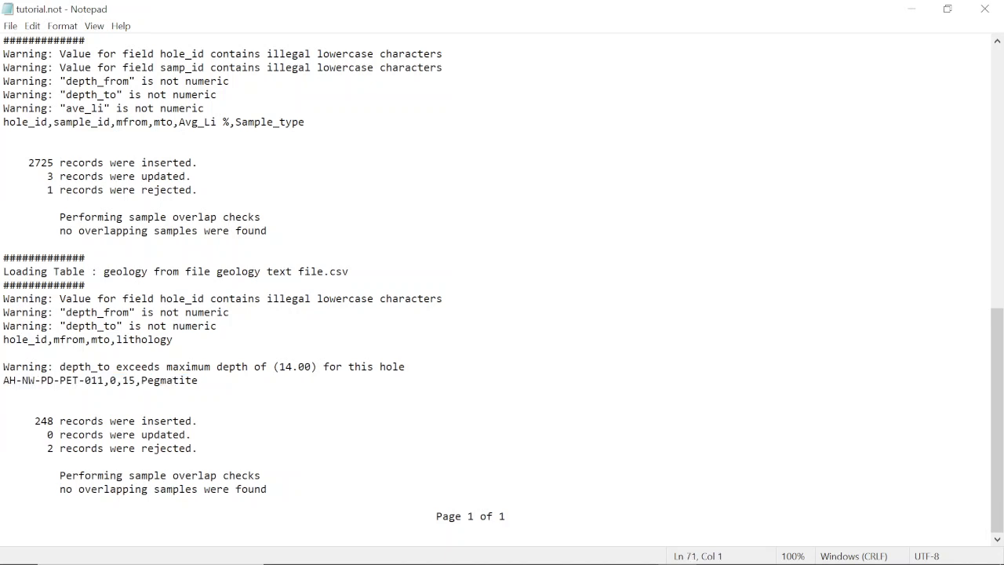
pyautogui.press('Up')
pyautogui.press('Up')
pyautogui.press('End')
pyautogui.hotkey('shift', 'Left')
pyautogui.hotkey('shift', 'Left')
pyautogui.hotkey('shift', 'Left')
pyautogui.hotkey('shift', 'Left')
pyautogui.hotkey('shift', 'Left')
pyautogui.hotkey('shift', 'Left')
pyautogui.hotkey('shift', 'Left')
pyautogui.hotkey('shift', 'Left')
pyautogui.hotkey('shift', 'Left')
pyautogui.press('End')
# Return to the rejected-records line below the geology depth warning and highlight it again.
pyautogui.press('Down')
pyautogui.press('Down')
pyautogui.press('Down')
pyautogui.press('Down')
pyautogui.press('Down')
pyautogui.hotkey('shift', 'Left')
pyautogui.hotkey('shift', 'Left')
pyautogui.hotkey('shift', 'Left')
pyautogui.hotkey('shift', 'Left')
pyautogui.hotkey('shift', 'Left')
pyautogui.hotkey('shift', 'Left')
pyautogui.hotkey('shift', 'Left')
pyautogui.hotkey('shift', 'Left')
pyautogui.hotkey('shift', 'Left')
pyautogui.hotkey('shift', 'Left')
pyautogui.hotkey('shift', 'Left')
pyautogui.hotkey('shift', 'Left')
pyautogui.hotkey('shift', 'Left')
pyautogui.hotkey('shift', 'Left')
pyautogui.hotkey('shift', 'Left')
pyautogui.hotkey('shift', 'Left')
pyautogui.hotkey('shift', 'Left')
pyautogui.hotkey('shift', 'Left')
pyautogui.hotkey('shift', 'Left')
pyautogui.hotkey('shift', 'Left')
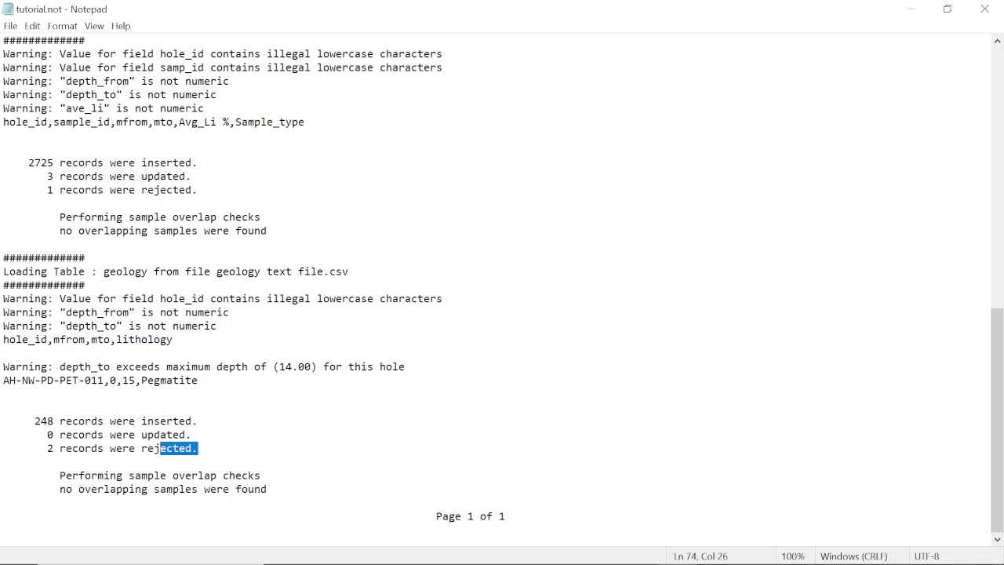
pyautogui.press('Down')
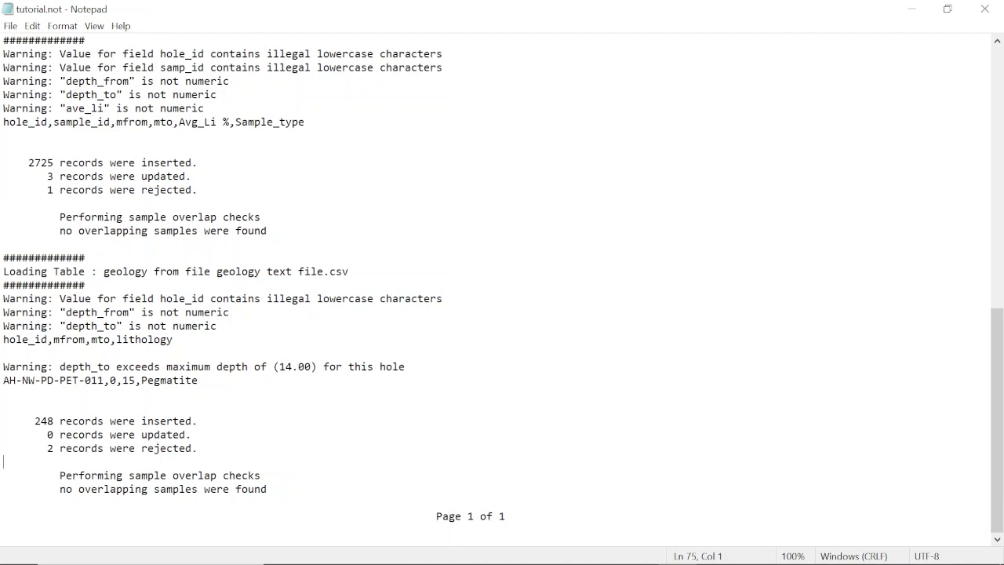
pyautogui.press('Up')
pyautogui.hotkey('ctrl', 'Right')
pyautogui.hotkey('shift', 'Right')
pyautogui.hotkey('shift', 'Right')
pyautogui.hotkey('shift', 'Right')
pyautogui.hotkey('shift', 'Right')
pyautogui.hotkey('shift', 'Right')
pyautogui.hotkey('shift', 'Right')
pyautogui.hotkey('shift', 'Right')
pyautogui.hotkey('shift', 'Right')
pyautogui.hotkey('shift', 'Right')
pyautogui.hotkey('shift', 'Right')
pyautogui.hotkey('shift', 'Right')
pyautogui.hotkey('shift', 'Right')
pyautogui.hotkey('shift', 'Right')
pyautogui.hotkey('shift', 'Right')
pyautogui.hotkey('shift', 'Right')
pyautogui.hotkey('shift', 'Right')
pyautogui.hotkey('shift', 'Right')
pyautogui.hotkey('shift', 'Right')
pyautogui.hotkey('shift', 'Right')
pyautogui.hotkey('shift', 'Right')
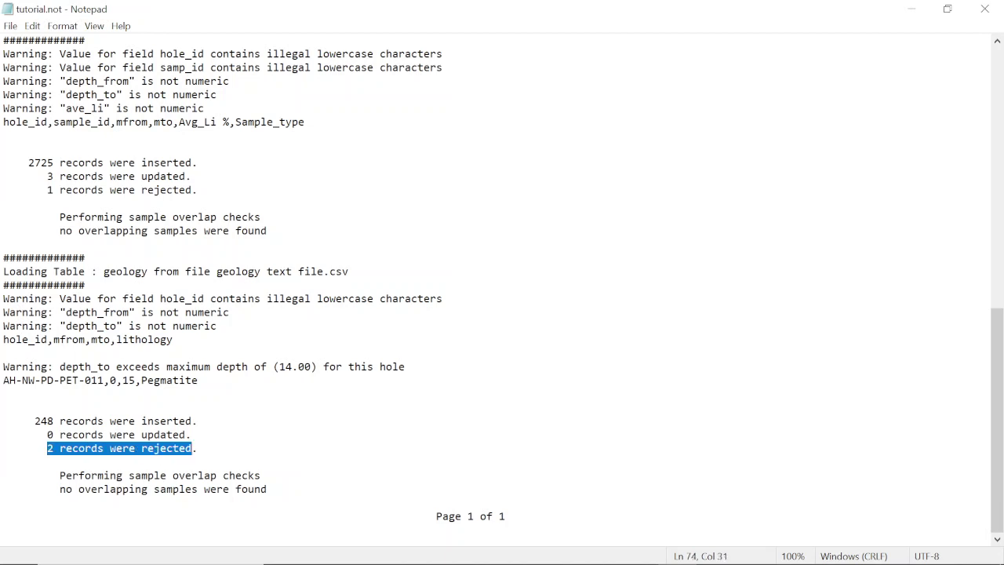
# Highlight the sample overlap check lines for the geology and assay tables in the load report.
pyautogui.click(268, 489)
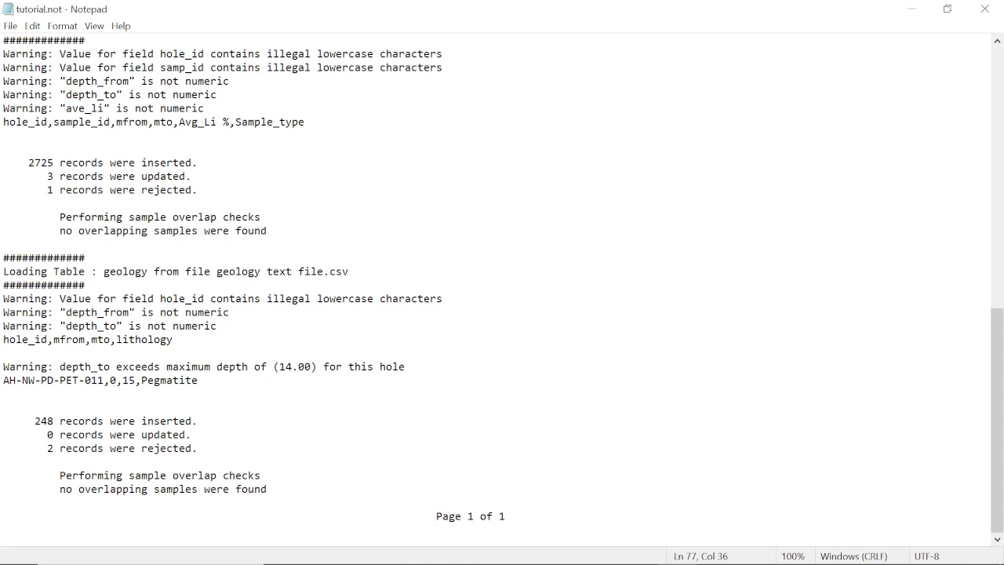
pyautogui.press('Up')
pyautogui.hotkey('shift', 'Left')
pyautogui.hotkey('shift', 'Left')
pyautogui.hotkey('shift', 'Left')
pyautogui.hotkey('shift', 'Left')
pyautogui.hotkey('shift', 'Left')
pyautogui.hotkey('shift', 'Left')
pyautogui.hotkey('shift', 'Left')
pyautogui.hotkey('shift', 'Left')
pyautogui.hotkey('shift', 'Left')
pyautogui.hotkey('shift', 'Left')
pyautogui.hotkey('shift', 'Left')
pyautogui.hotkey('shift', 'Left')
pyautogui.hotkey('shift', 'Left')
pyautogui.hotkey('shift', 'Left')
pyautogui.hotkey('shift', 'Left')
pyautogui.hotkey('shift', 'Left')
pyautogui.hotkey('shift', 'Left')
pyautogui.hotkey('shift', 'Left')
pyautogui.hotkey('shift', 'Left')
pyautogui.hotkey('shift', 'Left')
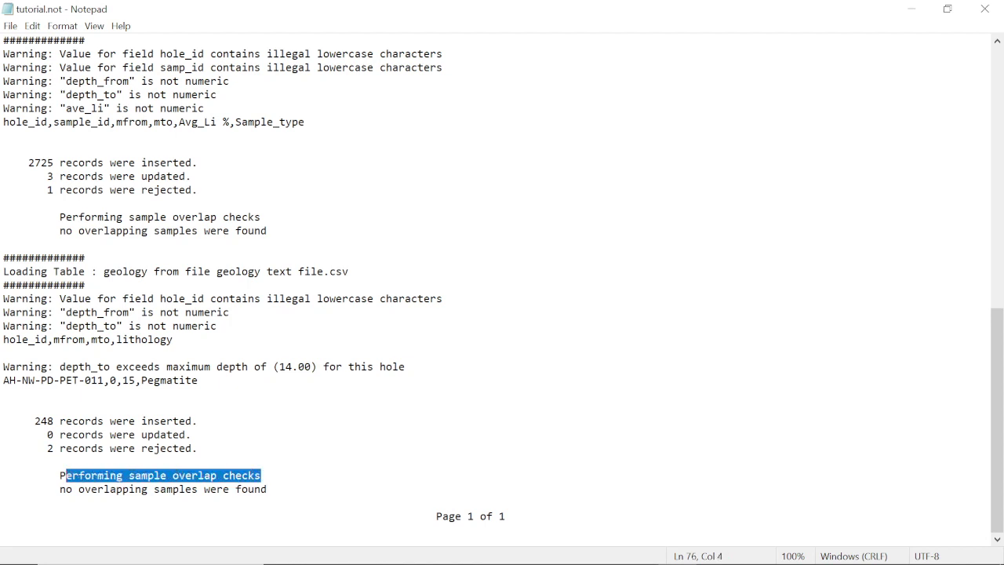
pyautogui.click(3, 502)
pyautogui.moveTo(3, 502); pyautogui.dragTo(59, 488)
pyautogui.moveTo(267, 231); pyautogui.dragTo(59, 231)
pyautogui.click(199, 448)
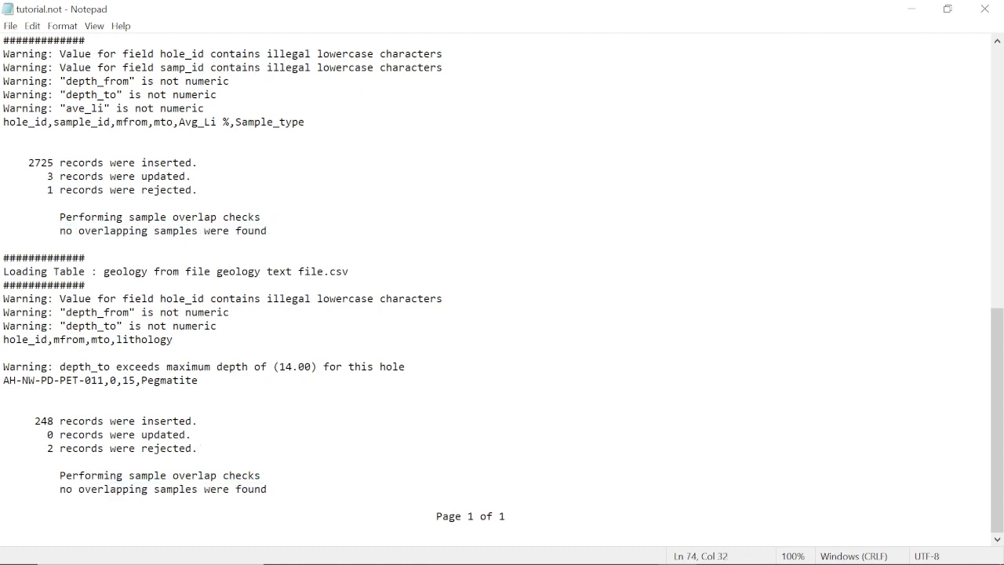
# Close the load report in Notepad and clear the messages in Surpac's message area.
pyautogui.scroll(13, 502, 282)
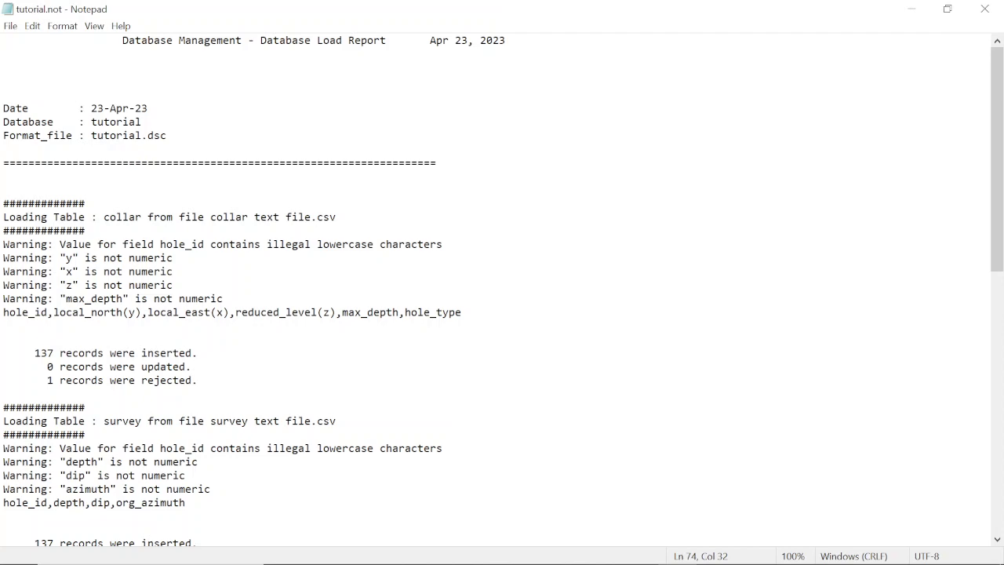
pyautogui.scroll(-5, 502, 283)
pyautogui.scroll(5, 502, 282)
pyautogui.scroll(-14, 502, 282)
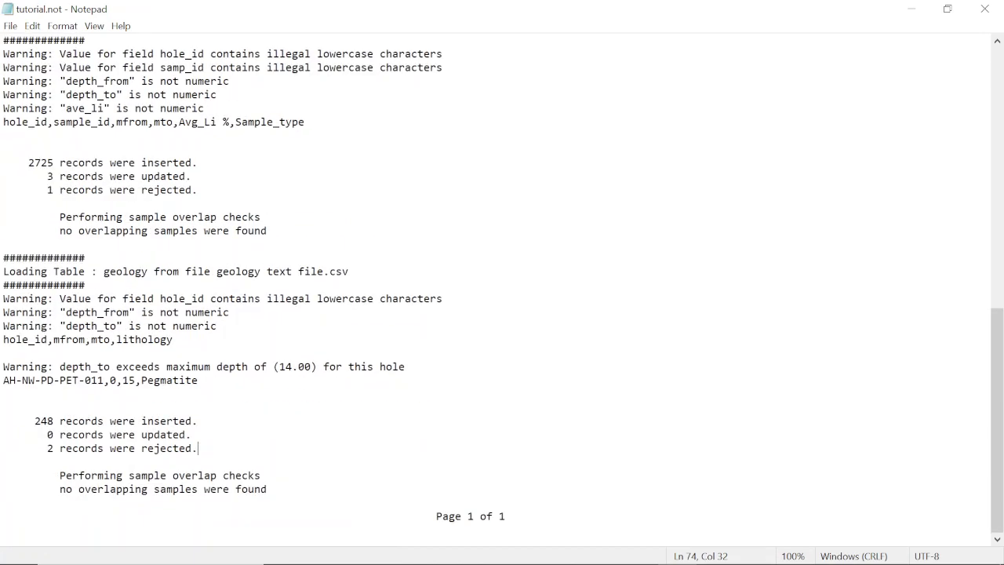
pyautogui.scroll(5, 502, 283)
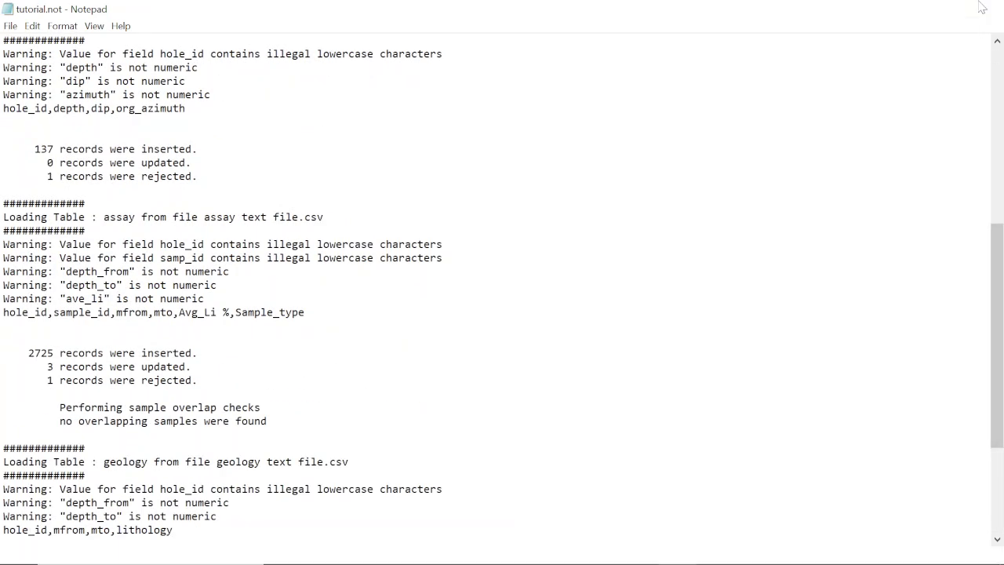
pyautogui.click(985, 9)
pyautogui.rightClick(447, 446)
pyautogui.click(491, 454)
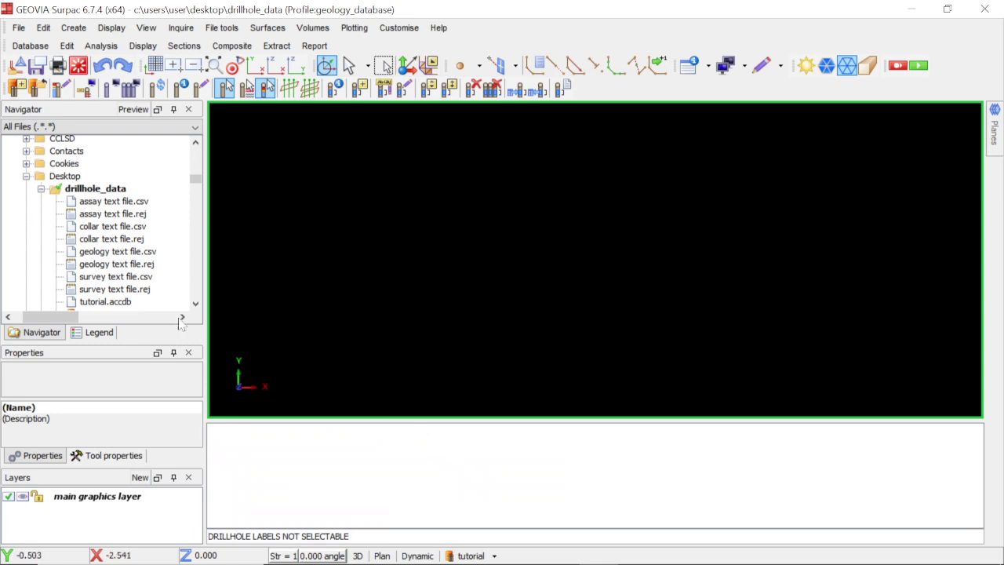
# Open tutorial.accdb from the drillhole_data folder in Microsoft Access.
pyautogui.scroll(-2, 139, 264)
pyautogui.scroll(2, 153, 268)
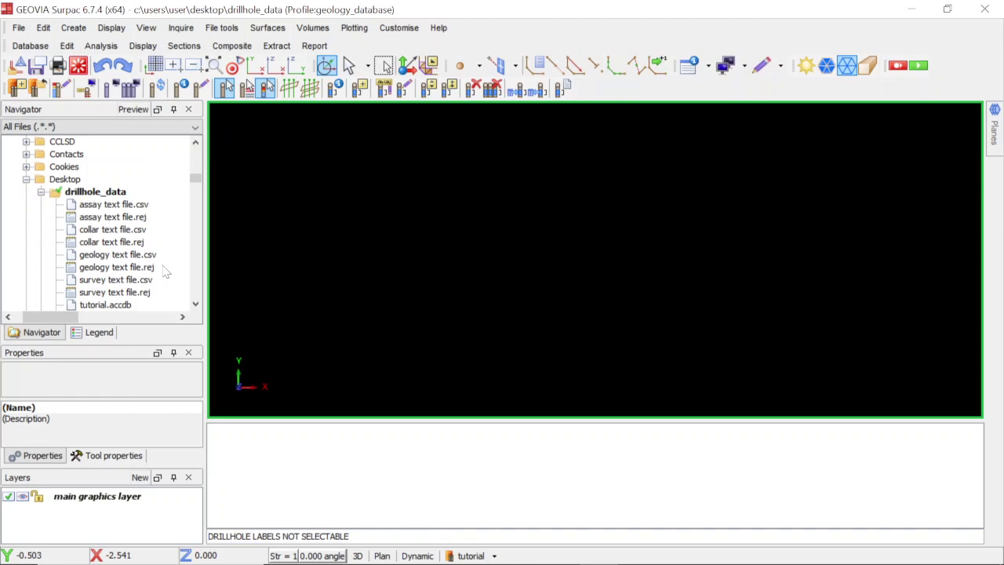
pyautogui.scroll(-2, 165, 270)
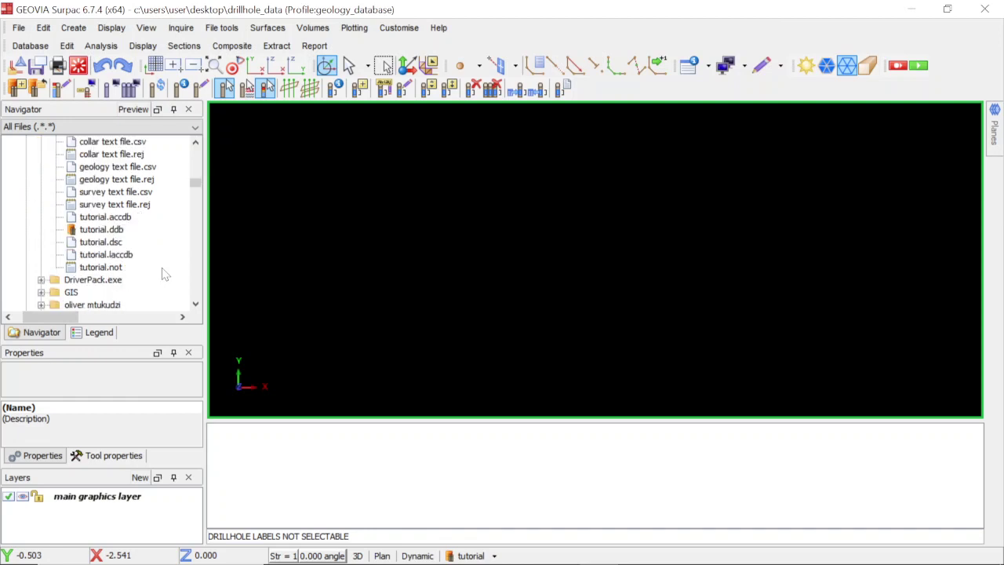
pyautogui.click(106, 217)
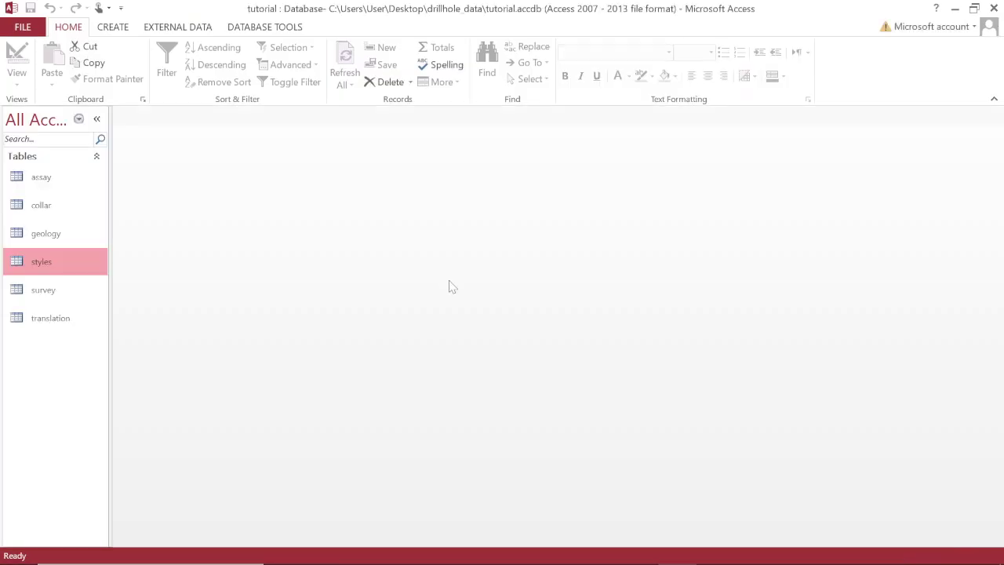
# Open the assay table and widen the hole_id and samp_id columns to show their full values.
pyautogui.doubleClick(42, 179)
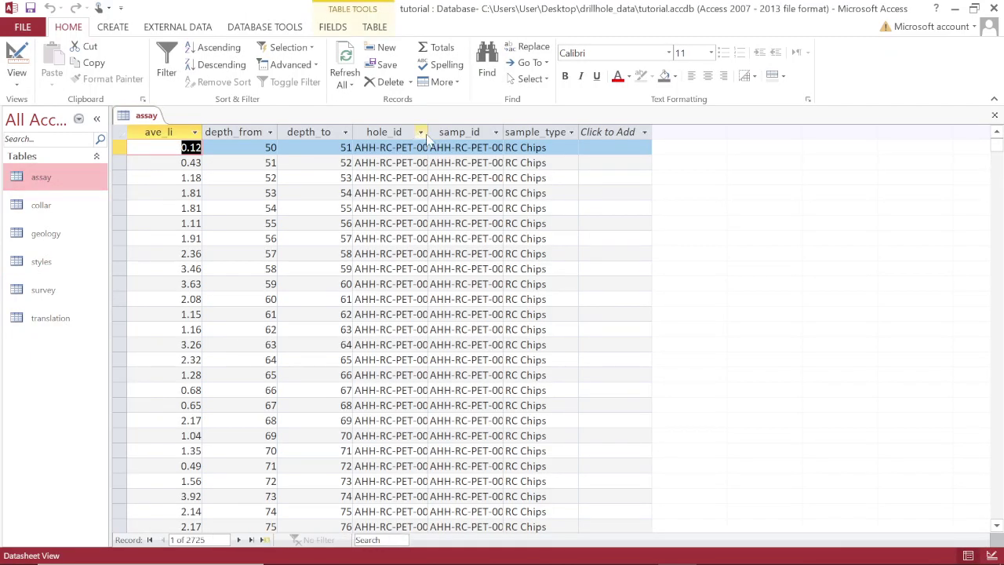
pyautogui.moveTo(427, 131); pyautogui.dragTo(444, 132)
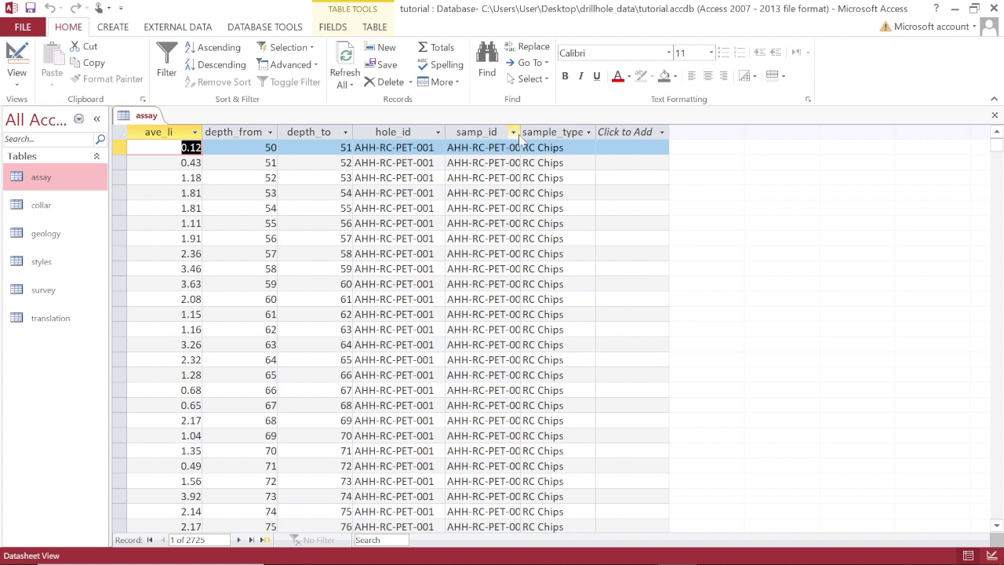
pyautogui.moveTo(521, 132); pyautogui.dragTo(577, 133)
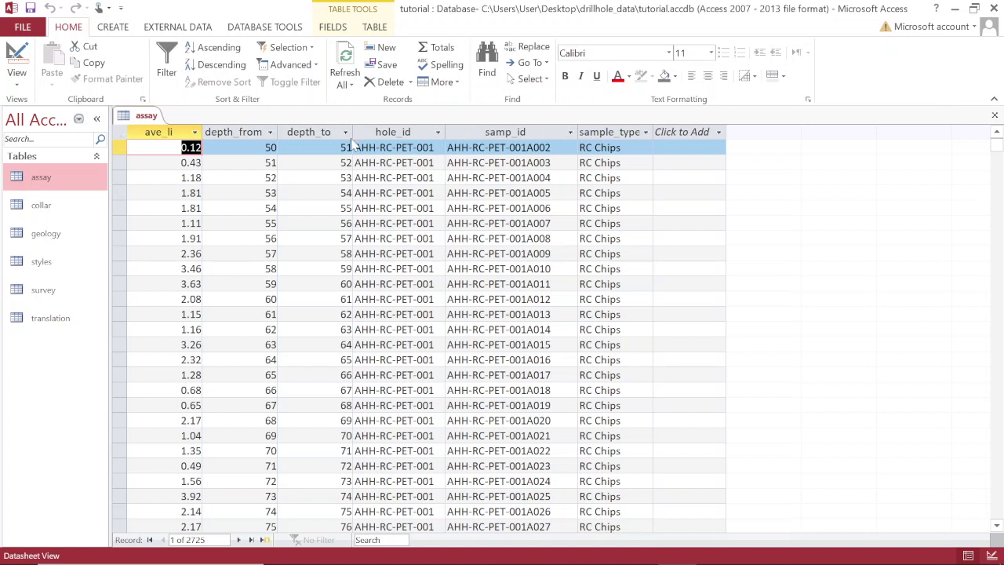
# Narrow the assay table's depth_to column slightly, and highlight the header row of the assay text file in Excel for comparison.
pyautogui.moveTo(352, 131); pyautogui.dragTo(346, 130)
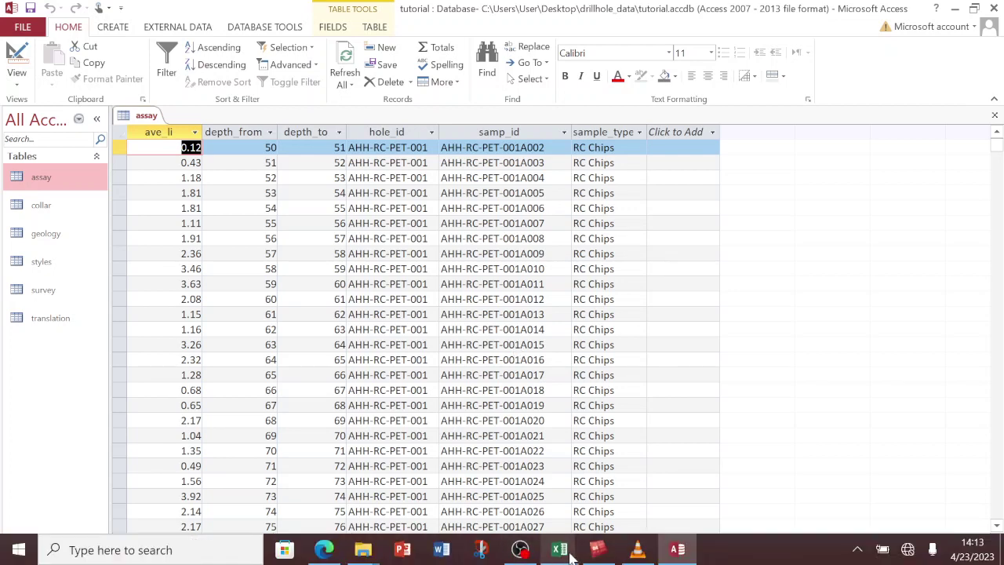
pyautogui.moveTo(559, 549)
pyautogui.click(375, 478)
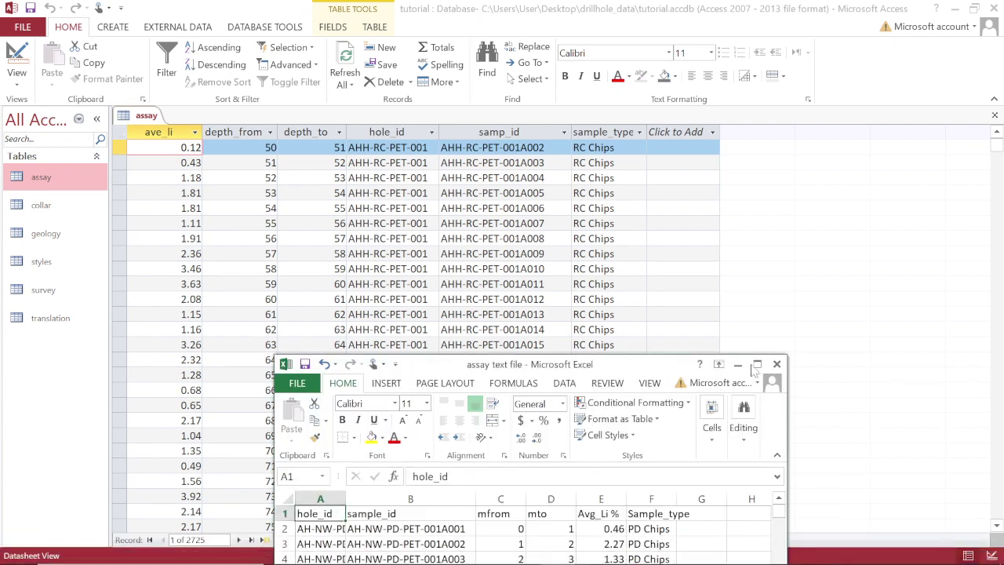
pyautogui.click(756, 364)
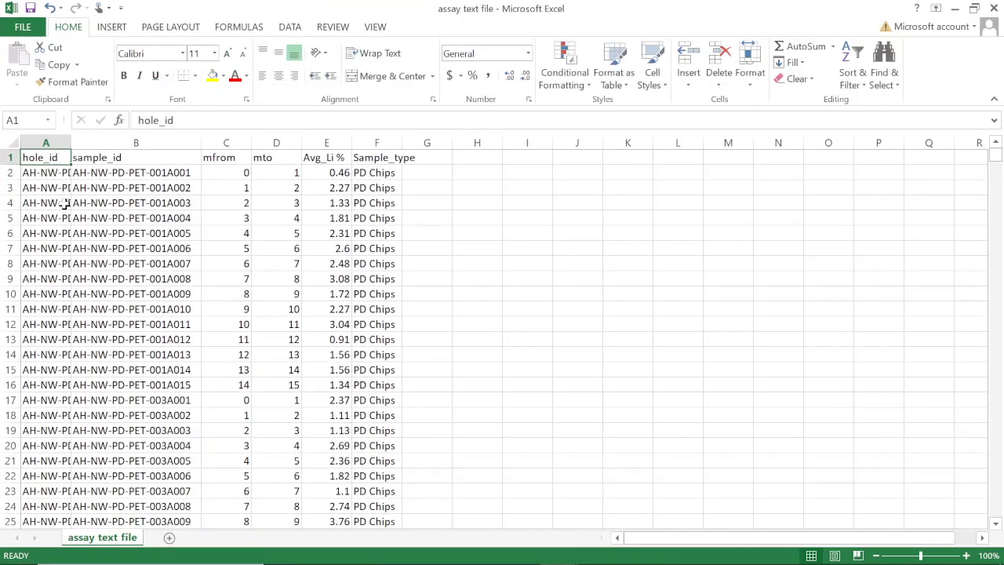
pyautogui.click(10, 157)
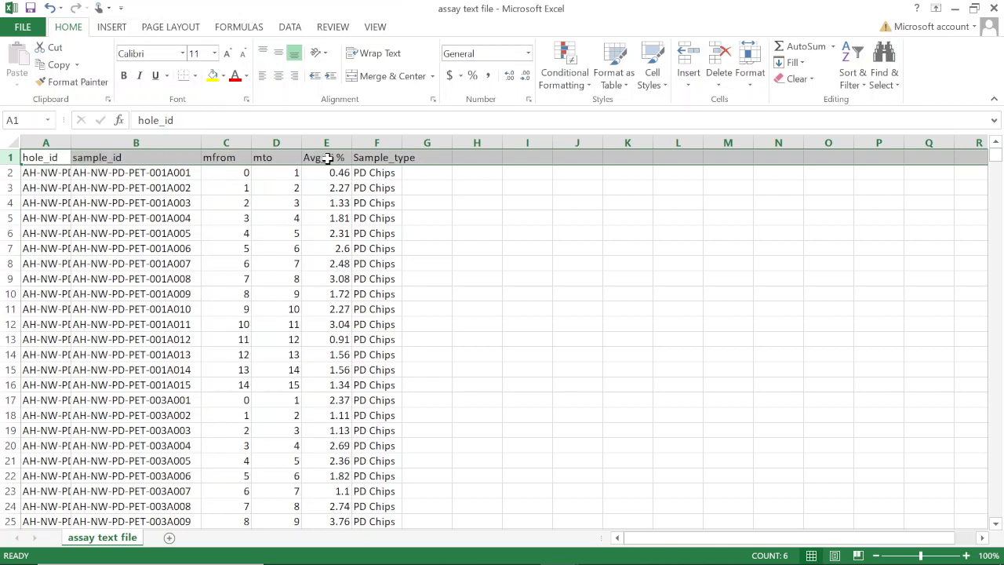
pyautogui.click(955, 8)
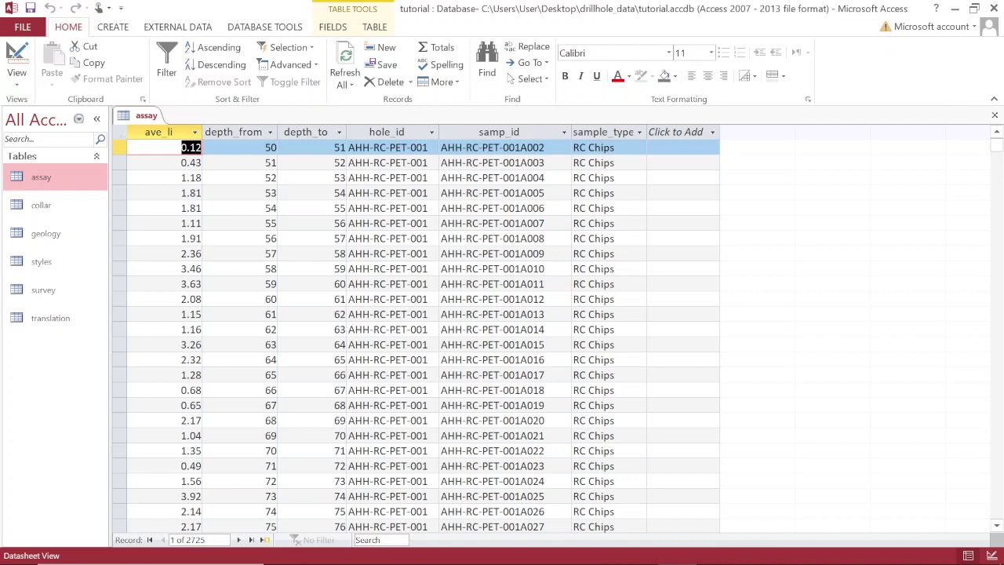
# Compare the ave_li column of the assay table in Access with the Avg_Li % column of the assay text file in Excel.
pyautogui.click(194, 132)
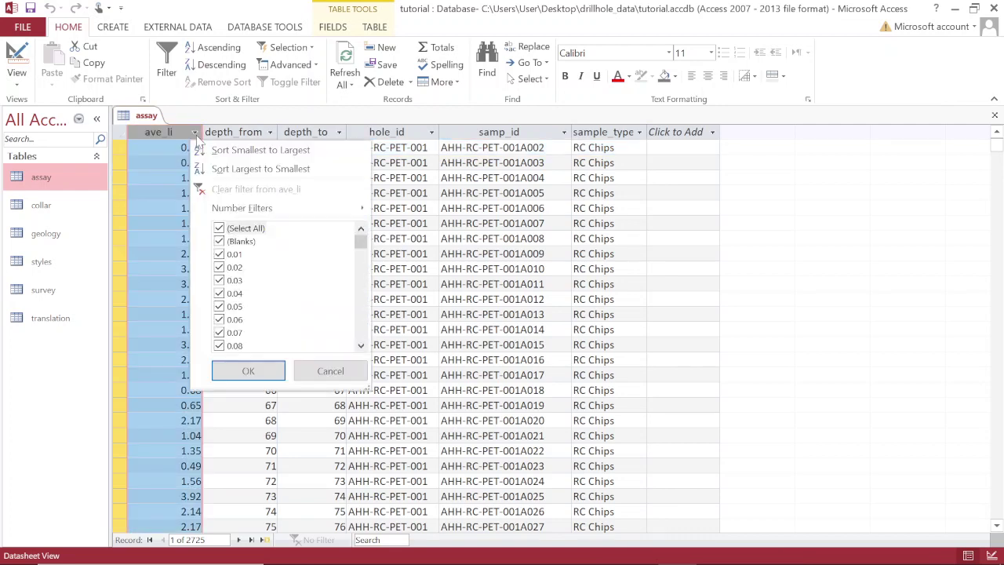
pyautogui.press('Escape')
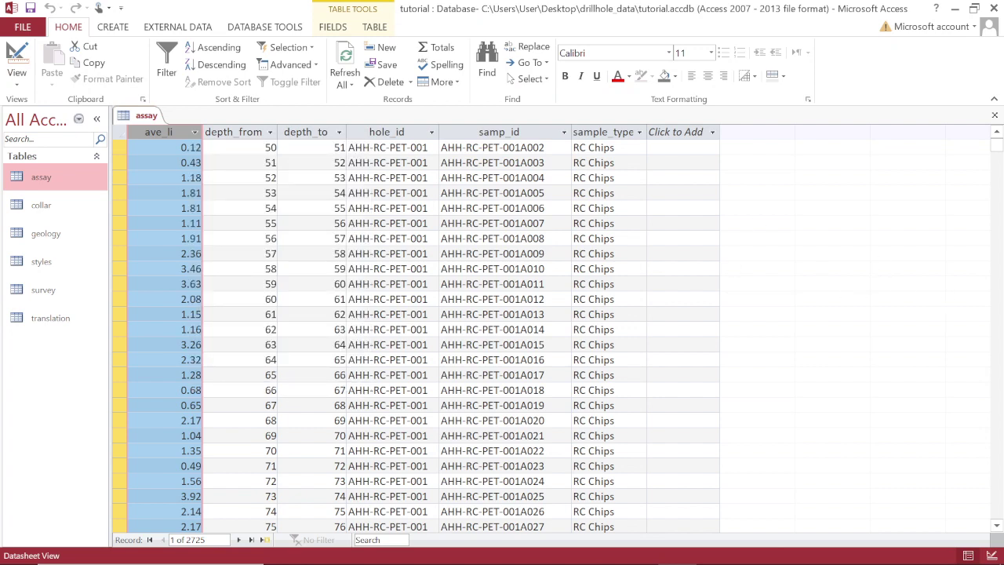
pyautogui.click(318, 163)
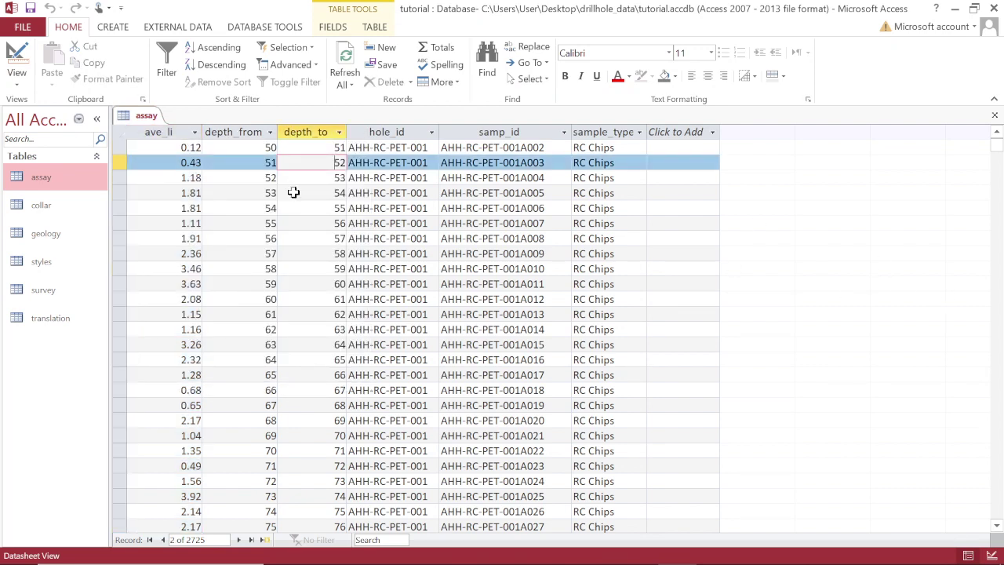
pyautogui.moveTo(541, 557)
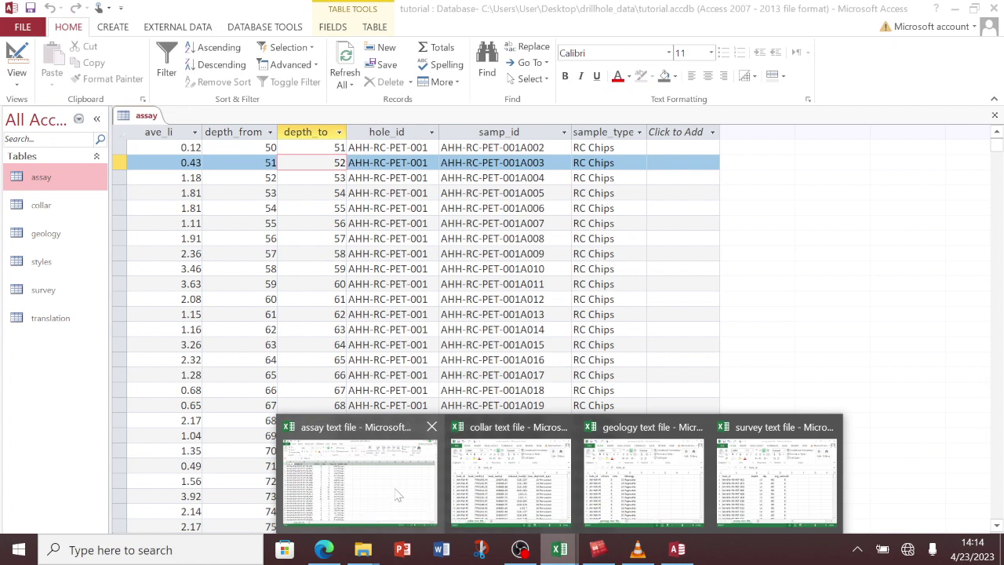
pyautogui.click(359, 490)
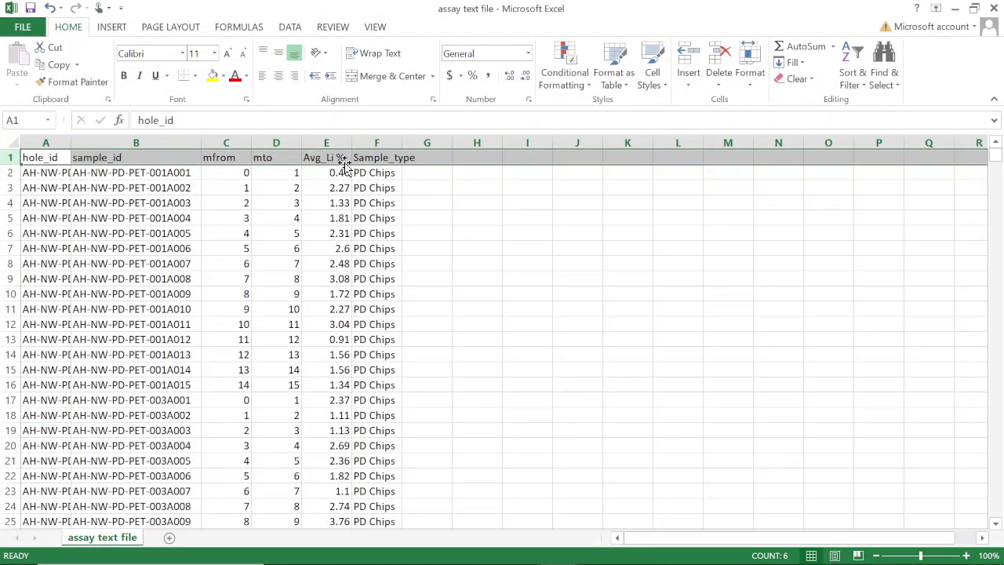
pyautogui.click(955, 8)
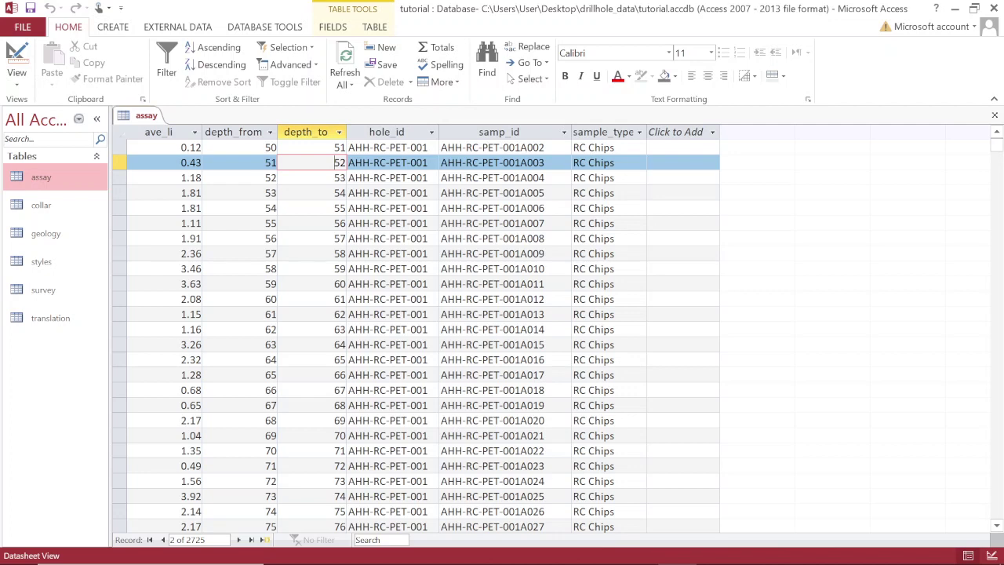
# Browse the records of the assay table in Access and return to its first rows.
pyautogui.scroll(-20, 416, 361)
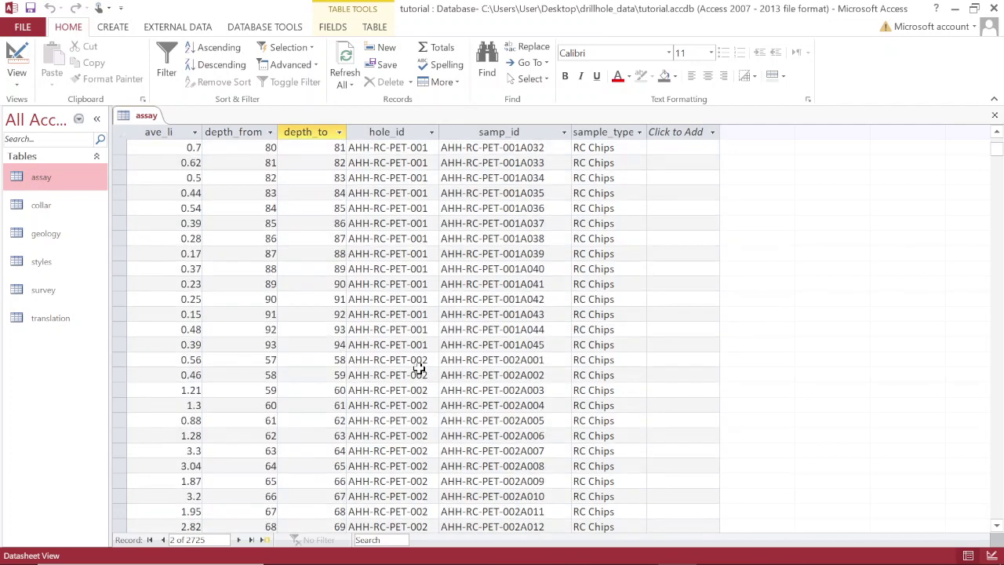
pyautogui.scroll(-10, 416, 363)
pyautogui.scroll(20, 416, 363)
pyautogui.scroll(14, 416, 365)
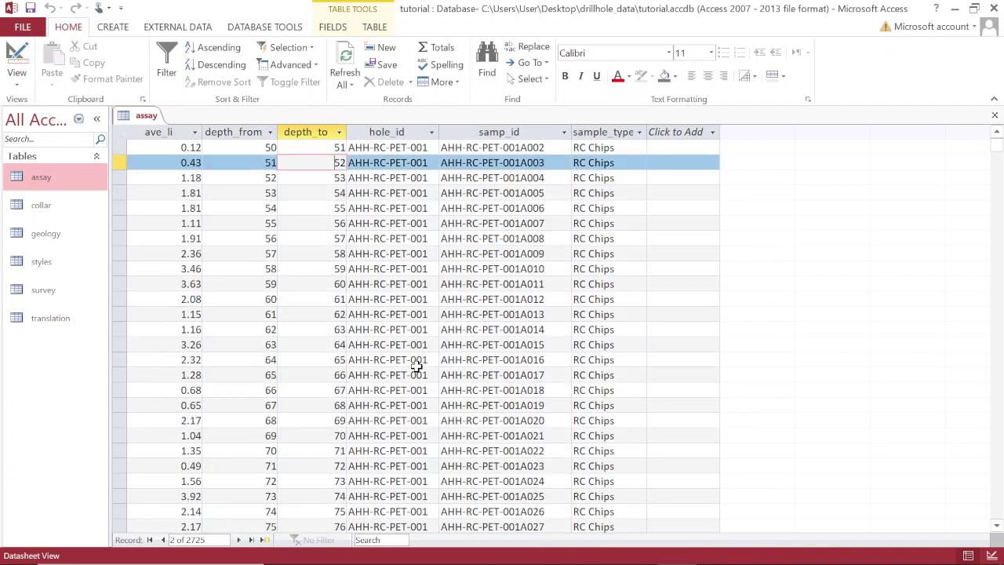
# Open the geology table and widen the hole_id and lithology columns to show their full values.
pyautogui.doubleClick(35, 234)
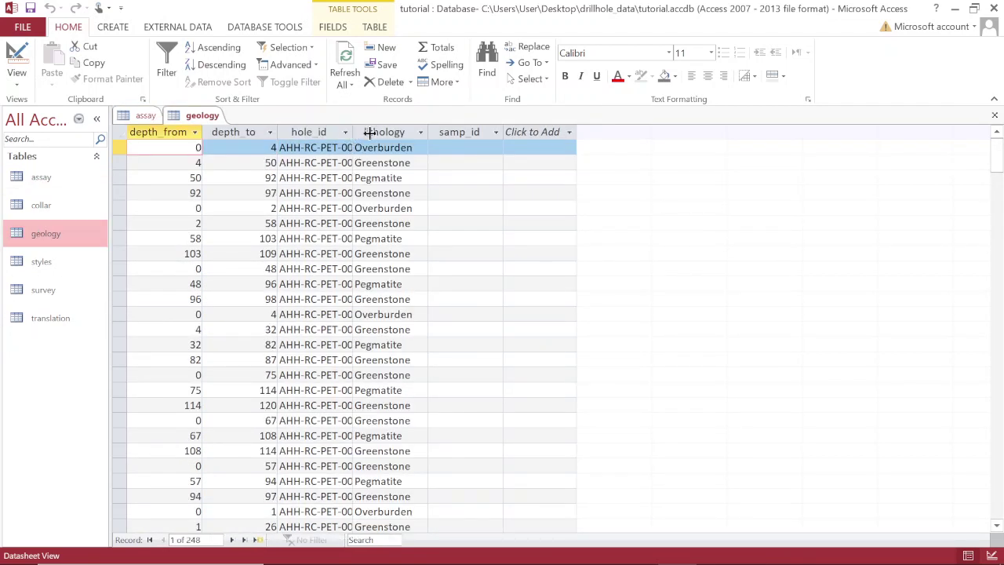
pyautogui.moveTo(353, 134); pyautogui.dragTo(388, 135)
pyautogui.moveTo(466, 132); pyautogui.dragTo(495, 133)
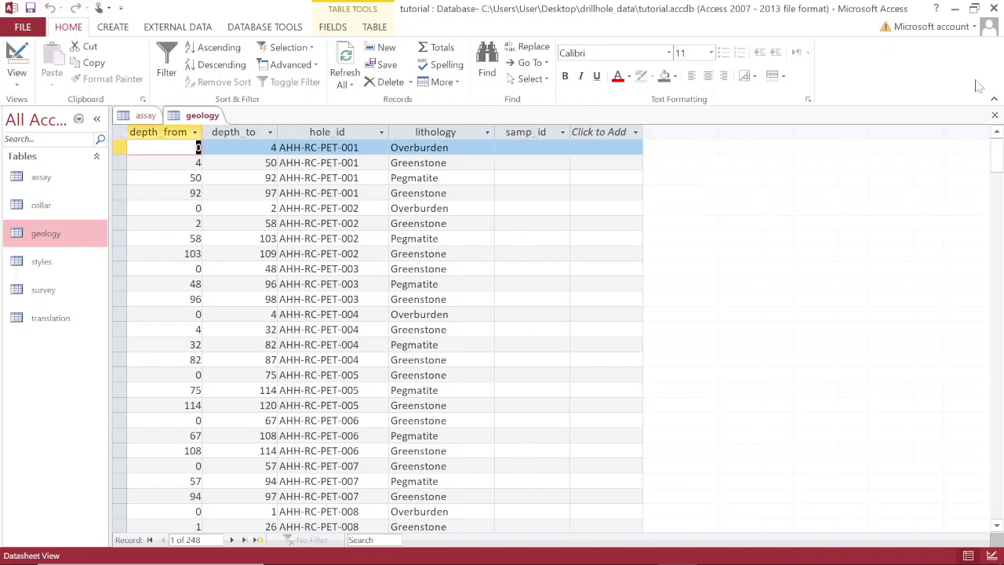
# Close Access without saving the layout changes to the assay and geology tables.
pyautogui.click(993, 9)
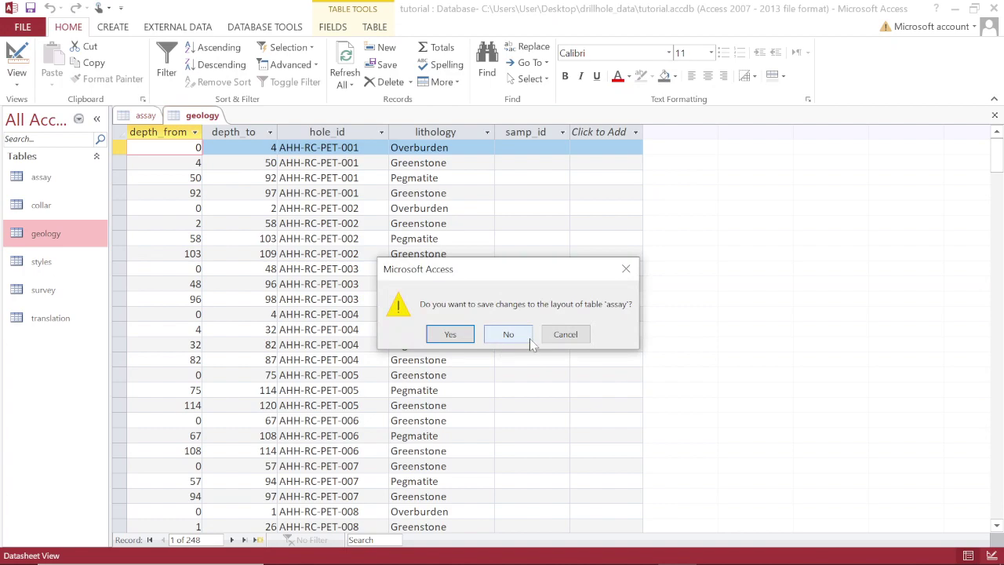
pyautogui.click(529, 340)
pyautogui.click(528, 341)
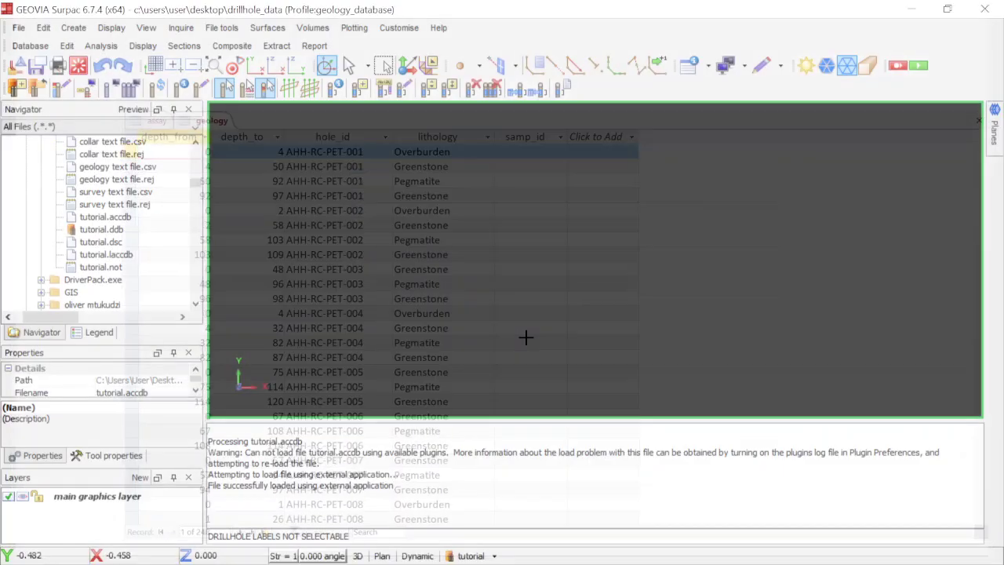
# Clear the messages in Surpac's message area and enlarge the graphics viewport above it.
pyautogui.rightClick(417, 491)
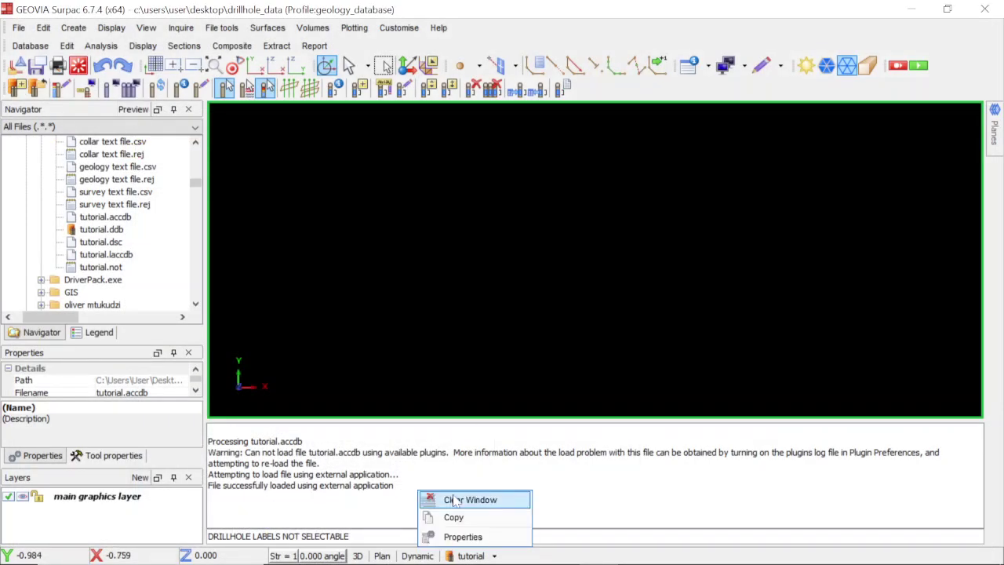
pyautogui.click(451, 497)
pyautogui.moveTo(423, 420); pyautogui.dragTo(423, 452)
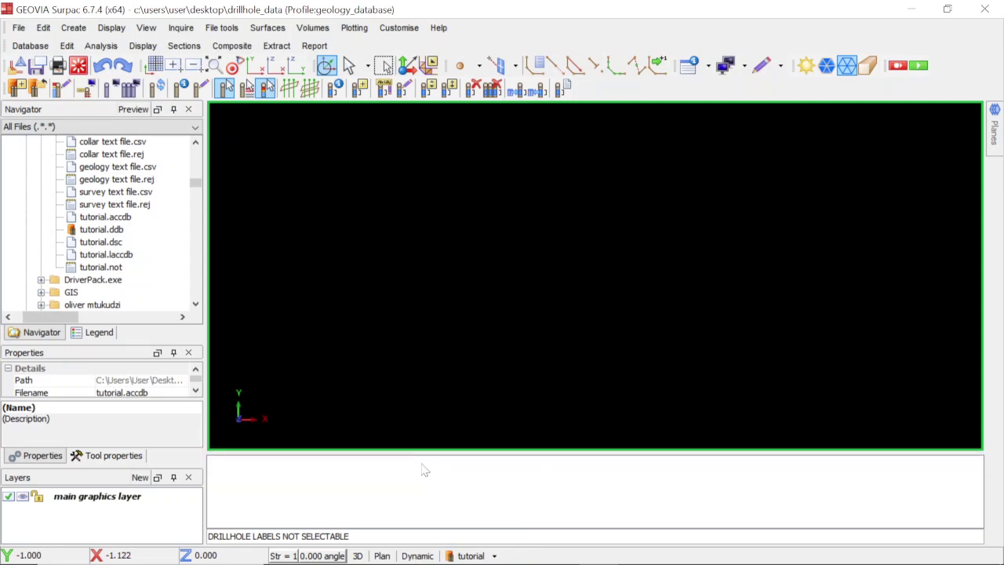
# Display the tutorial database's drillholes with traces coloured by the assay table's ave_li field and no constraint added to the holes.
pyautogui.click(494, 555)
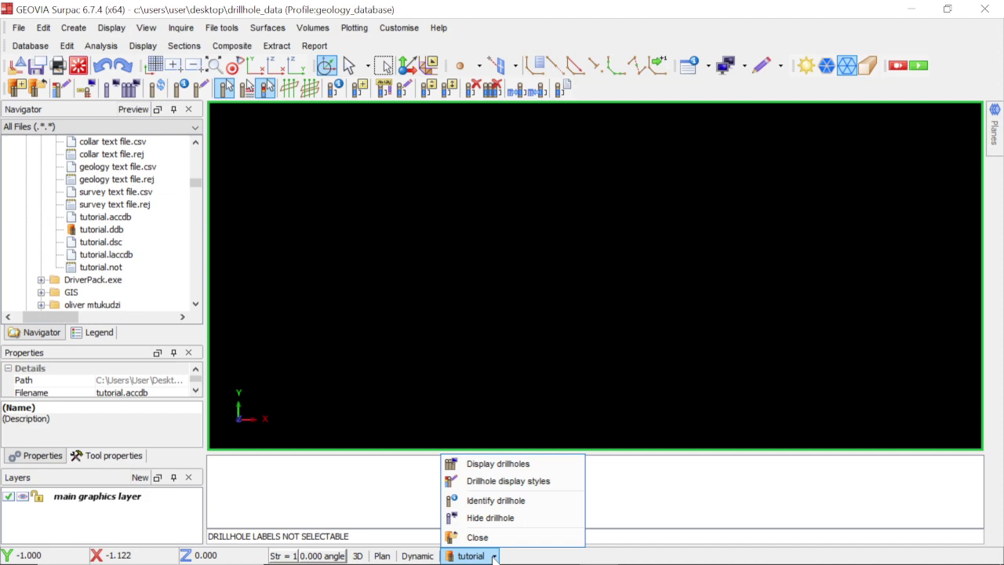
pyautogui.click(520, 471)
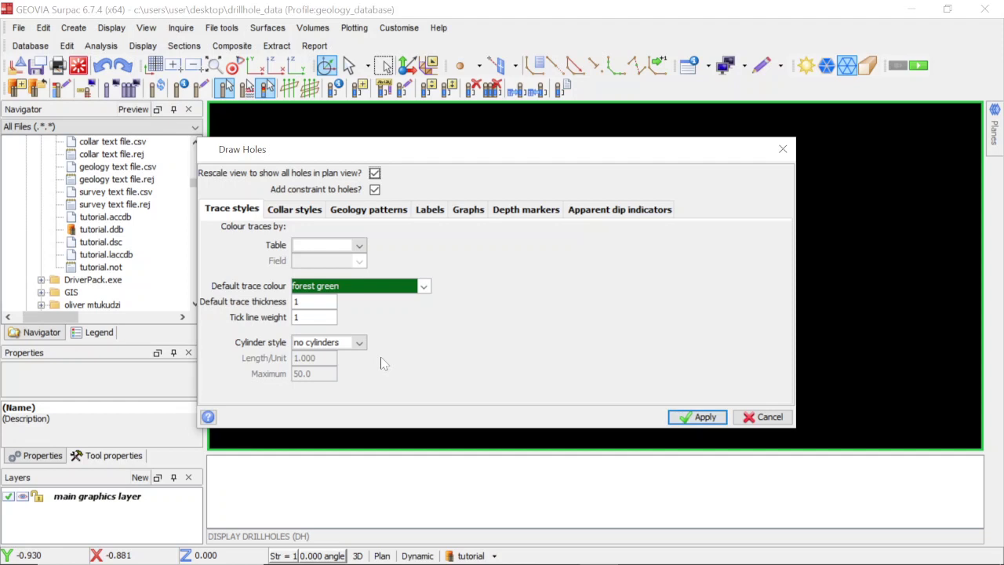
pyautogui.click(358, 246)
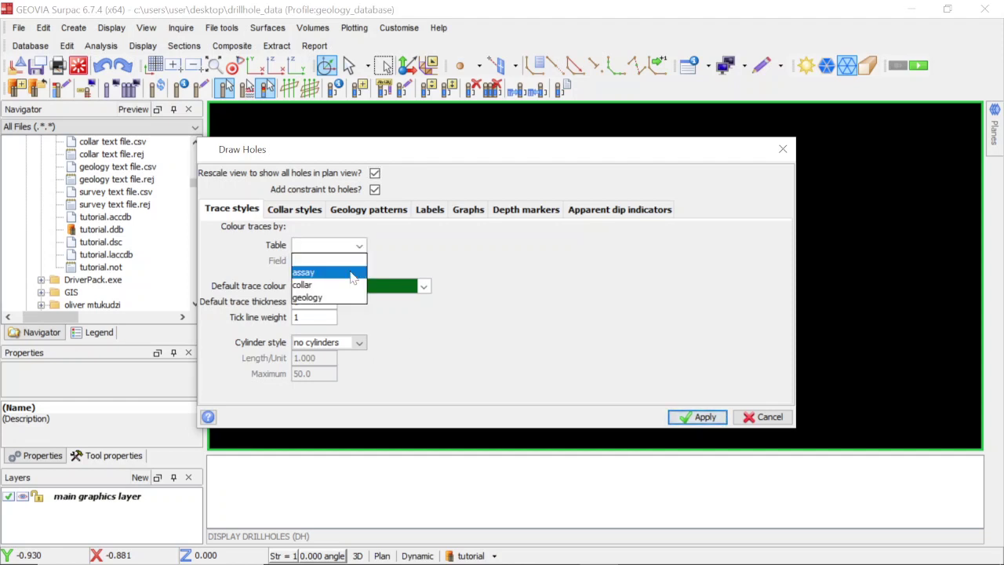
pyautogui.click(352, 273)
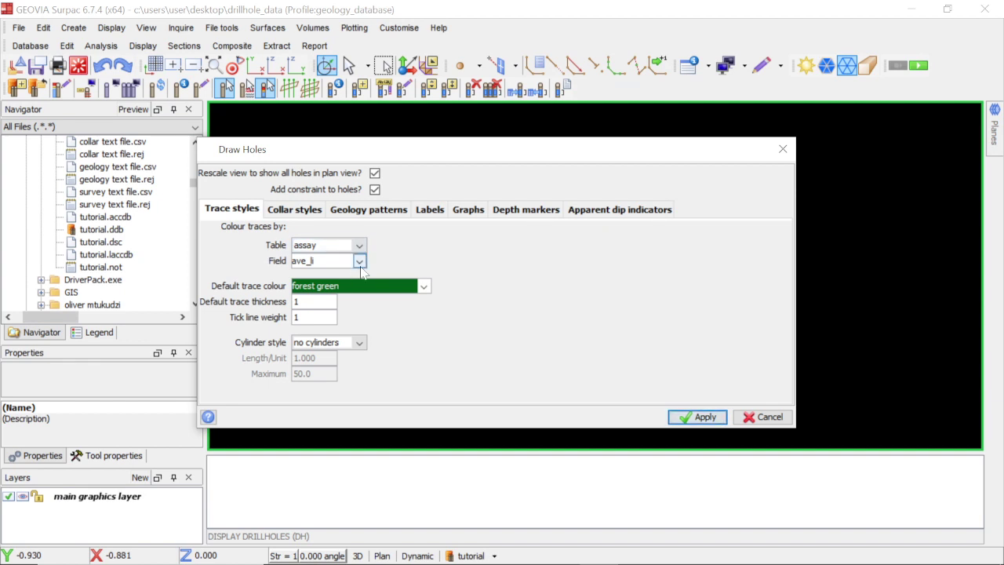
pyautogui.click(375, 189)
pyautogui.click(697, 417)
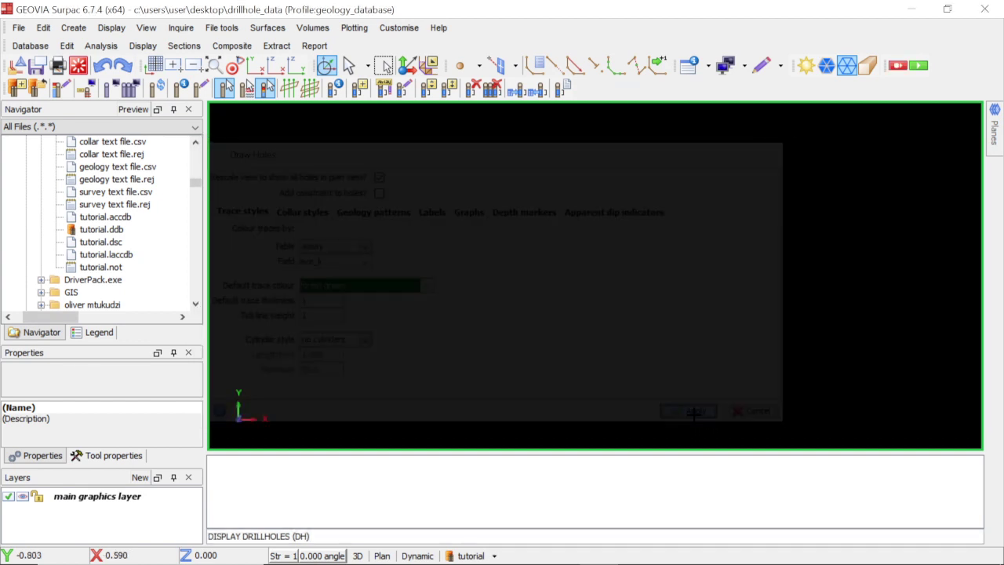